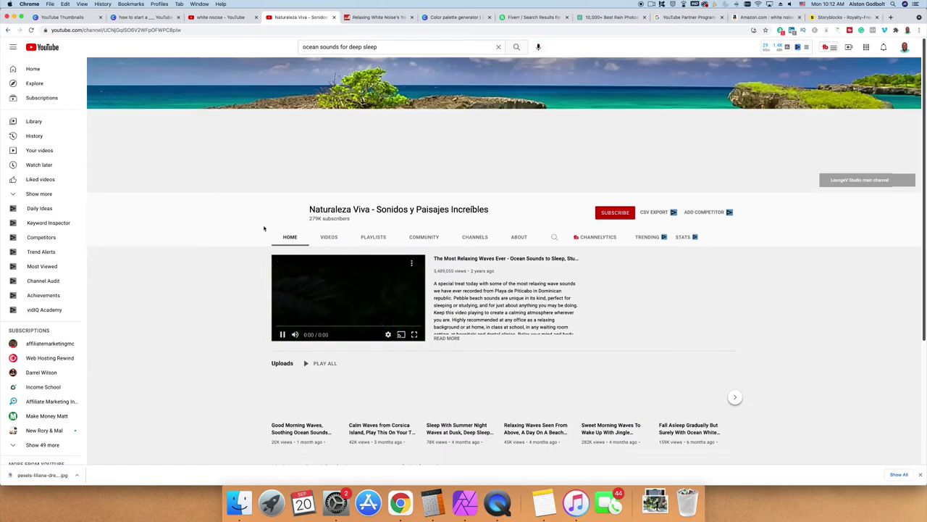
# - Pause the trailer on the Naturaleza Viva channel and look through the channel's banner and uploaded videos
pyautogui.click(283, 333)
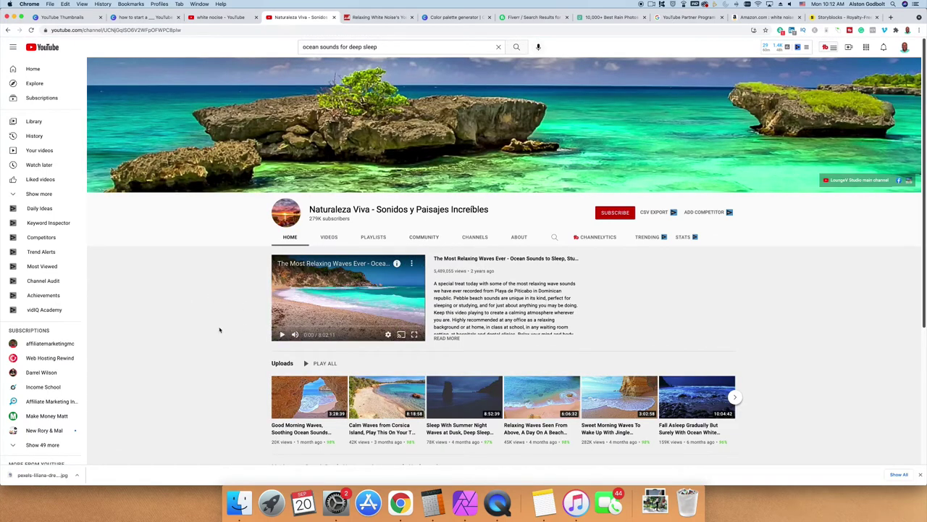
pyautogui.scroll(-2, 221, 330)
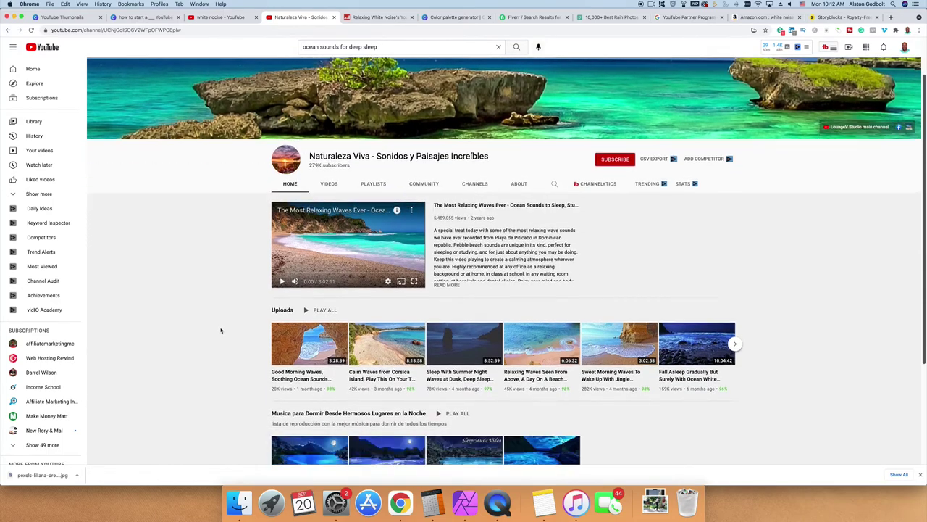
pyautogui.scroll(2, 221, 331)
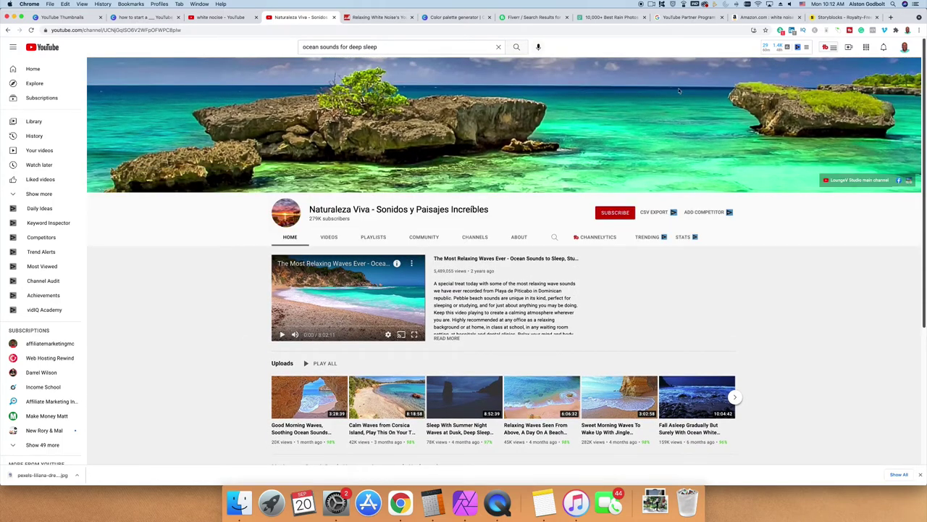
pyautogui.click(334, 240)
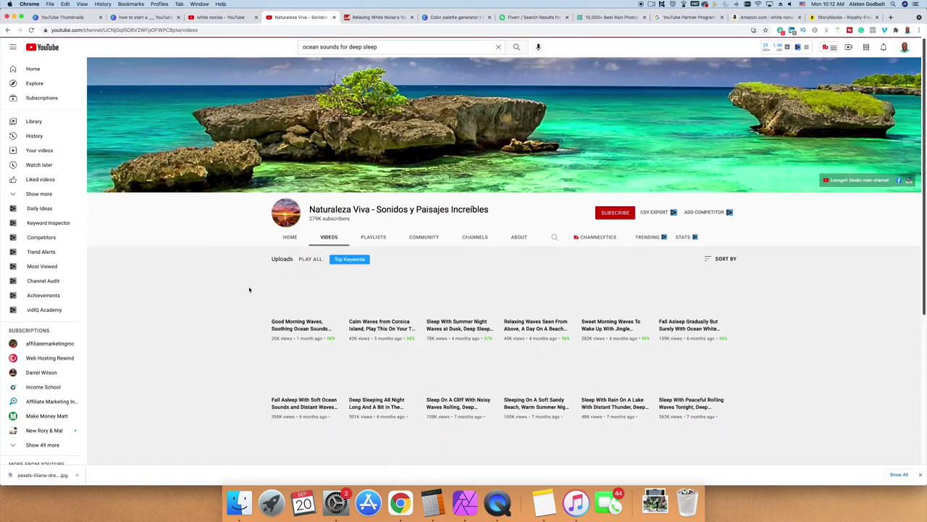
pyautogui.scroll(-1, 249, 289)
pyautogui.scroll(-3, 249, 290)
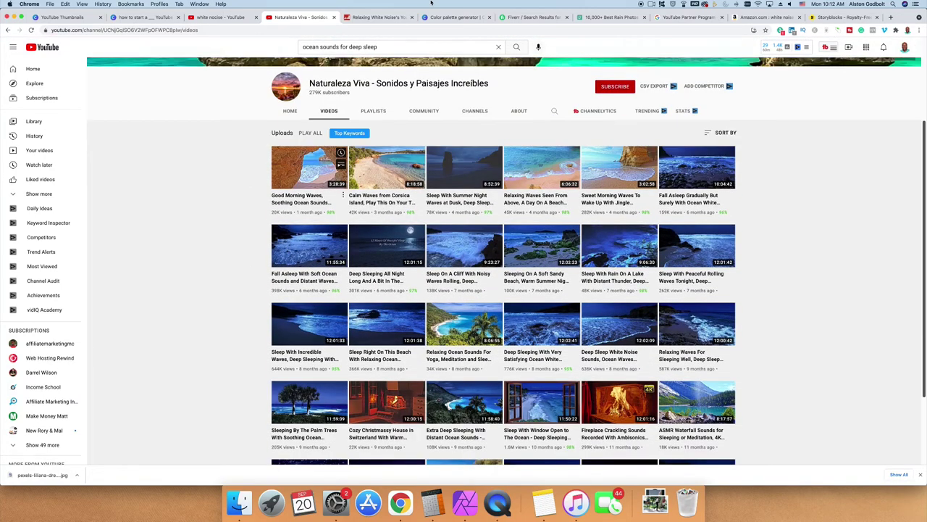
# - Open the Relaxing White Noise channel from the white noise search results and go to its videos
pyautogui.click(221, 16)
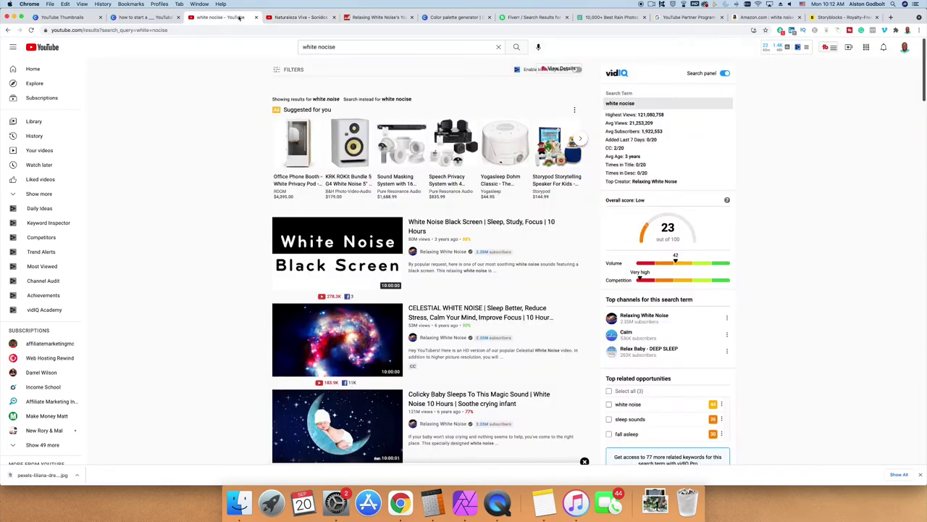
pyautogui.click(434, 253)
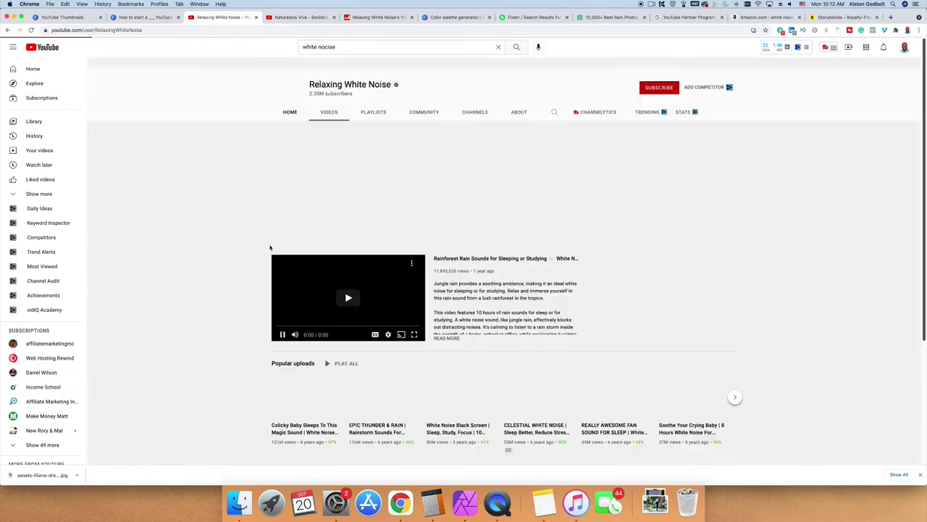
pyautogui.click(329, 112)
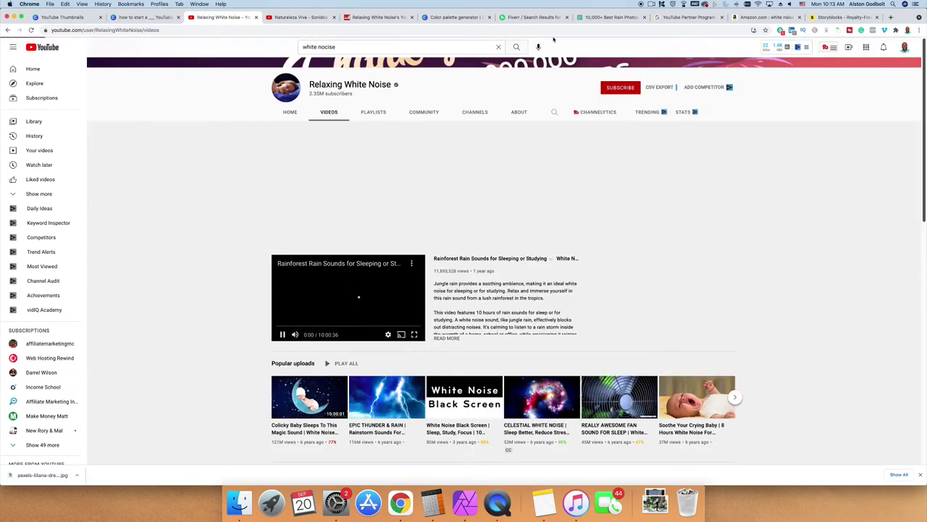
# - Examine the colour combinations in Canva's color palette generator, and return to the Steps To Success slide
pyautogui.click(435, 18)
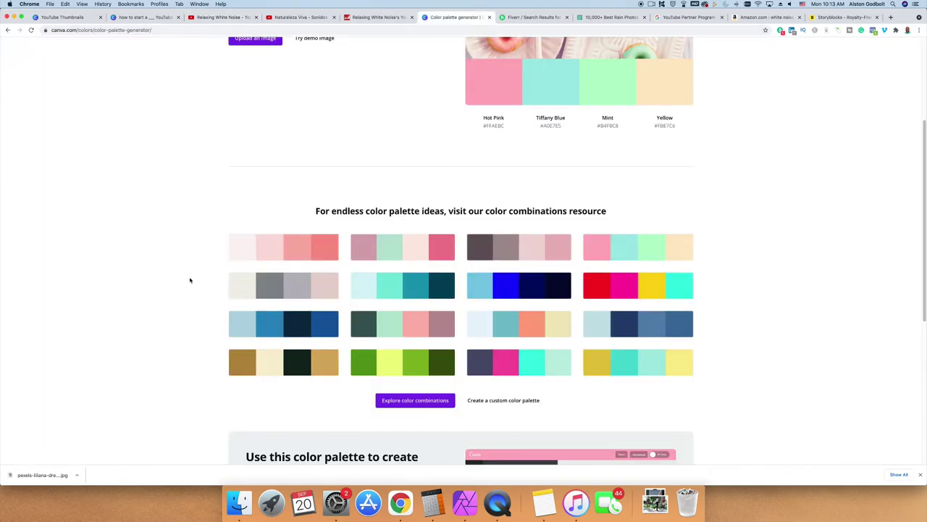
pyautogui.scroll(5, 190, 280)
pyautogui.scroll(-6, 190, 280)
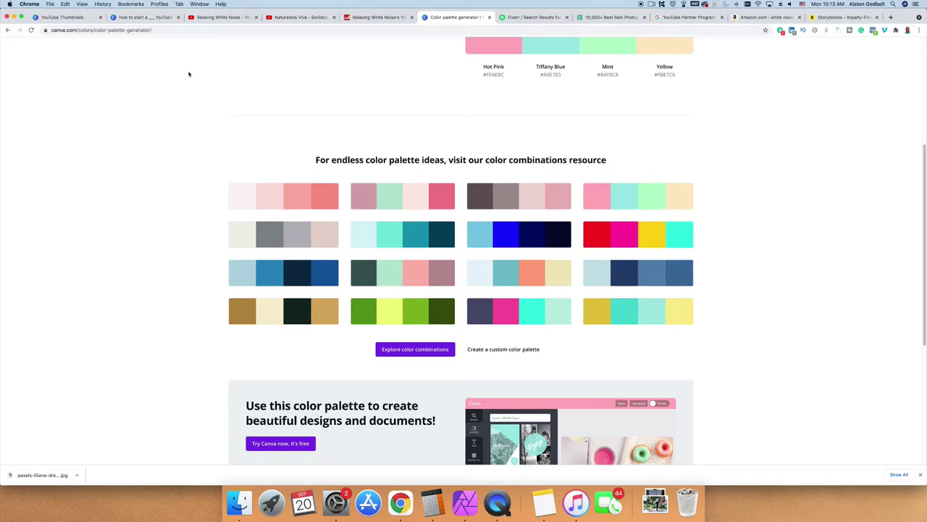
pyautogui.click(152, 17)
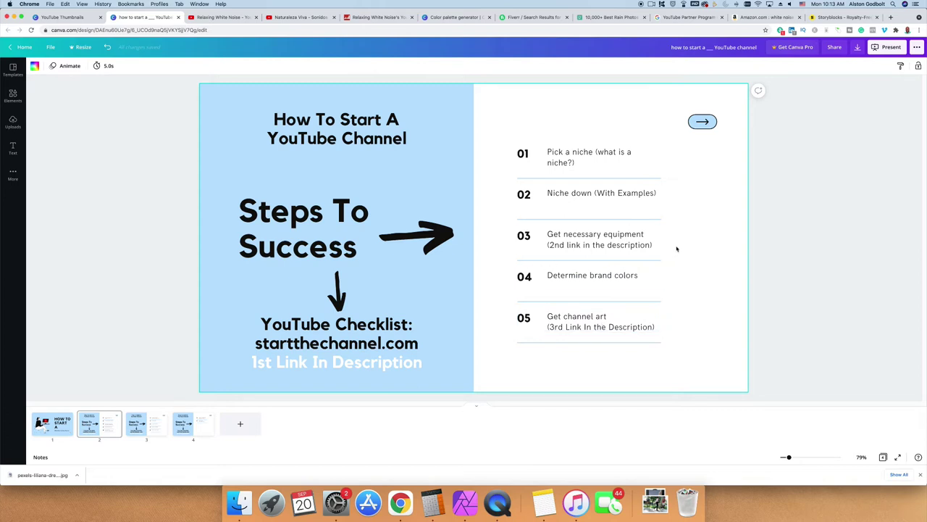
# - Search Canva's templates for YouTube Channel Art instead of YouTube thumbnails
pyautogui.click(63, 18)
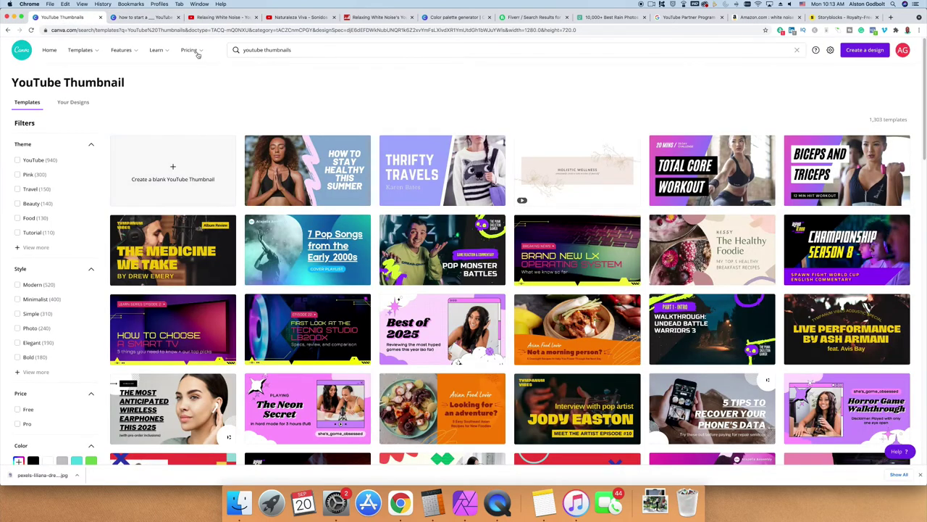
pyautogui.click(344, 50)
pyautogui.tripleClick(344, 50)
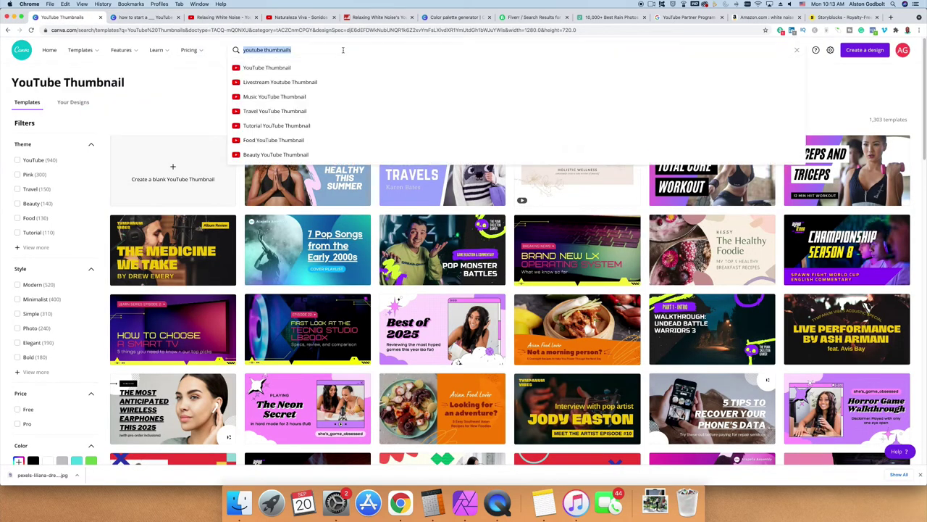
pyautogui.write('youtube channe')
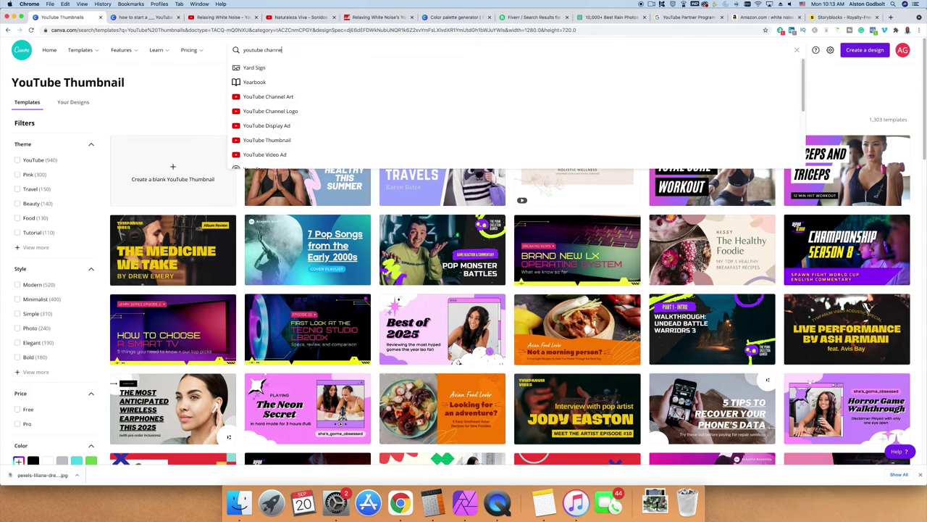
pyautogui.click(329, 71)
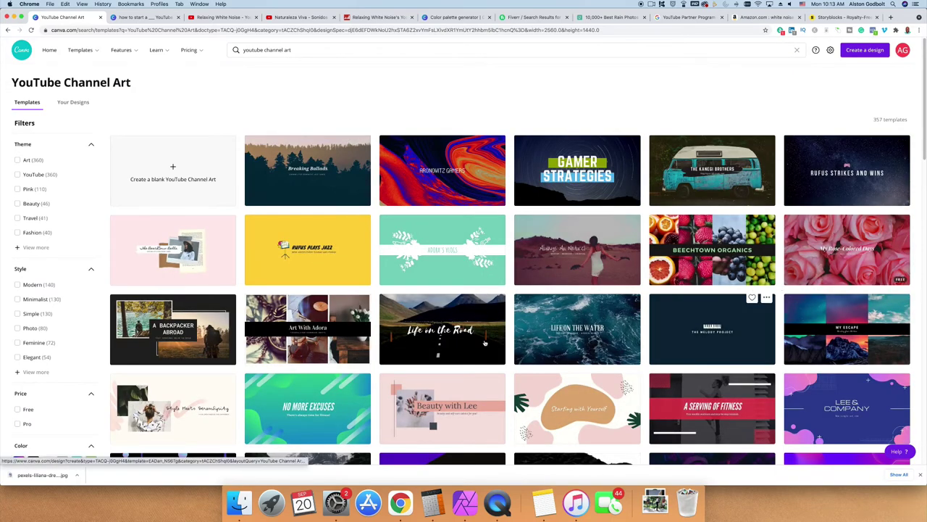
# - Browse the YouTube Channel Art templates for banner design ideas
pyautogui.scroll(-2, 483, 342)
pyautogui.scroll(-5, 483, 343)
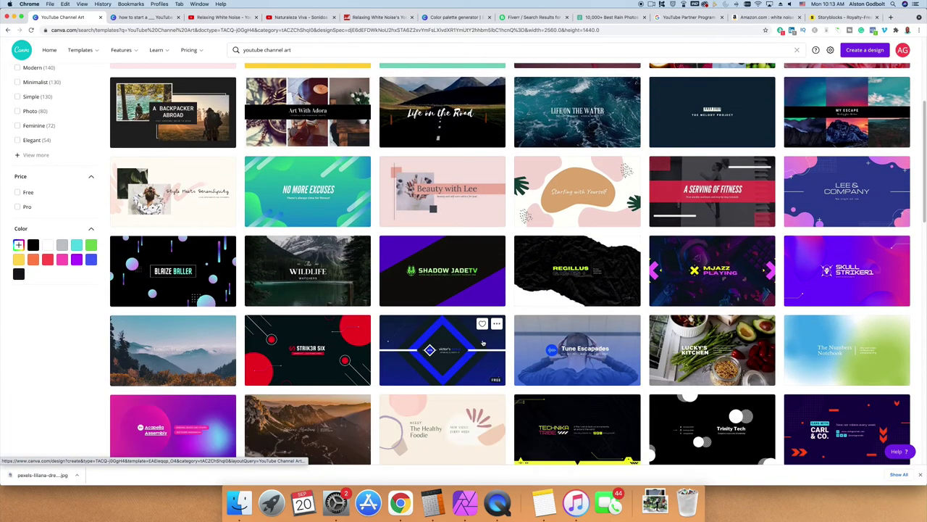
pyautogui.scroll(-3, 483, 342)
pyautogui.scroll(-2, 483, 343)
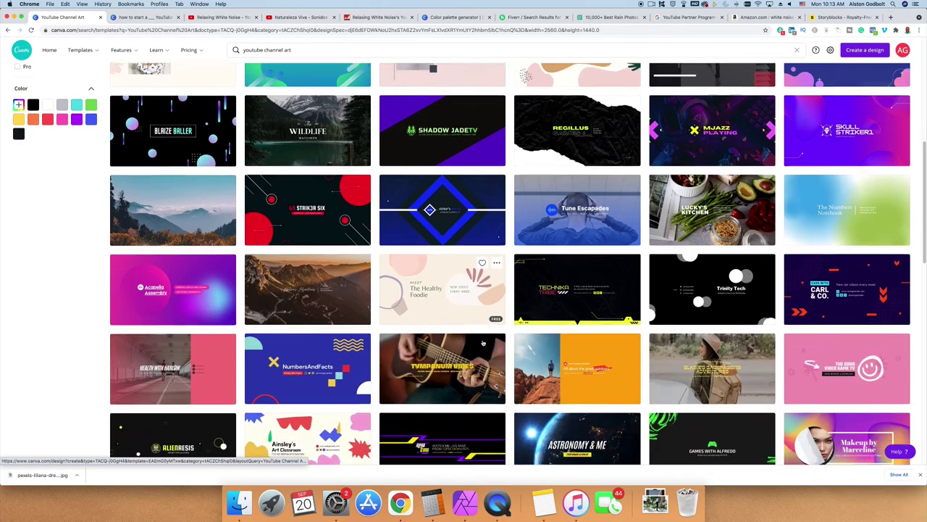
pyautogui.scroll(-6, 483, 343)
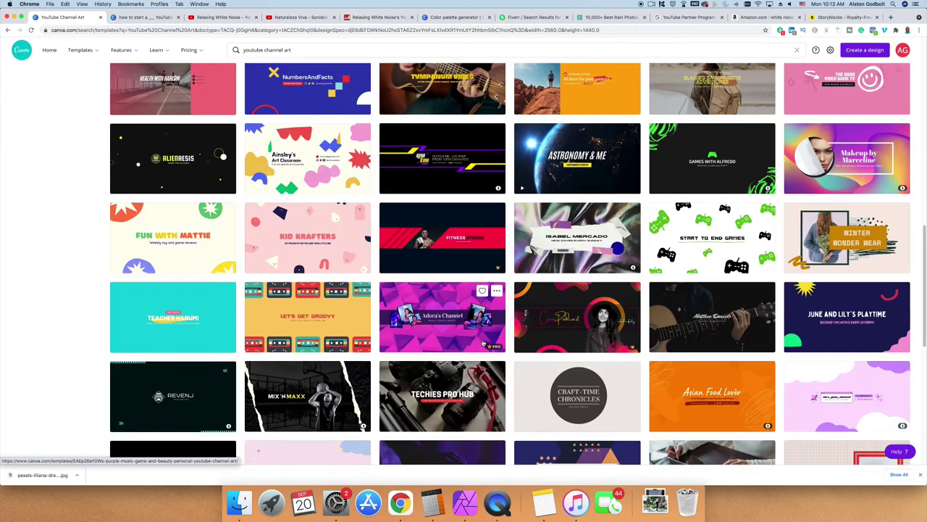
pyautogui.scroll(-3, 484, 343)
pyautogui.scroll(-8, 483, 343)
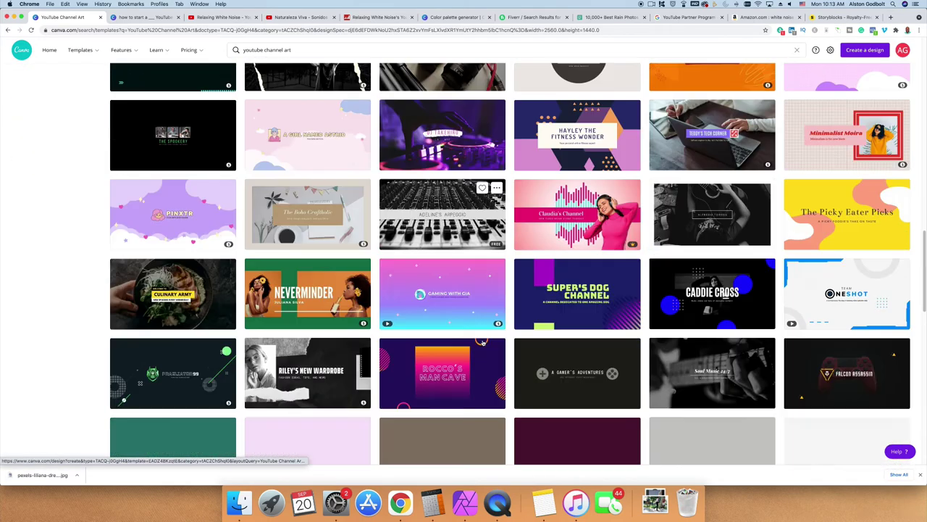
pyautogui.scroll(-3, 483, 343)
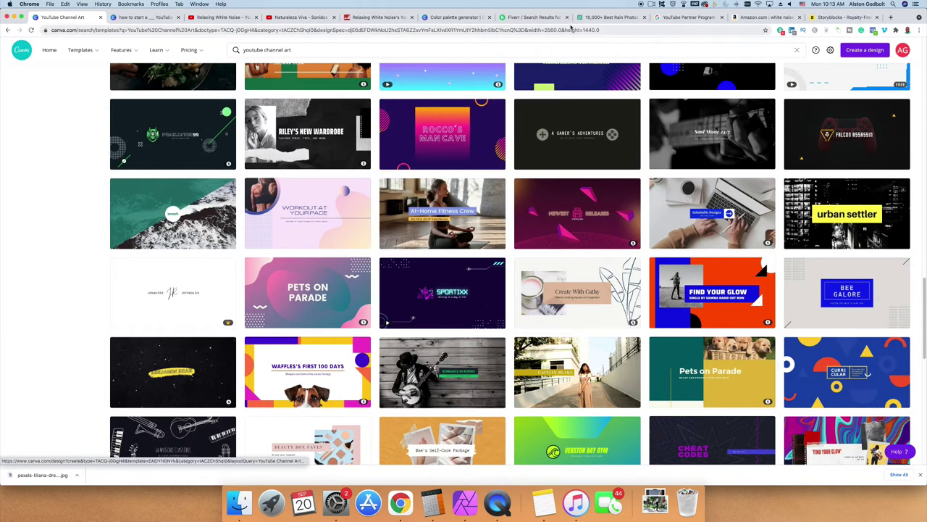
# - Switch to Fiverr, search for "youtube channel art" and look through the offered design services
pyautogui.click(540, 19)
pyautogui.scroll(5, 315, 69)
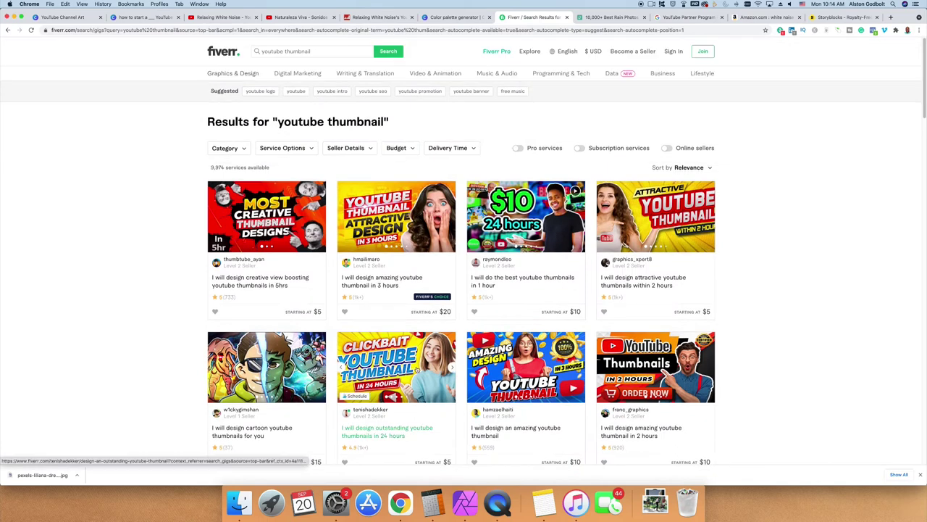
pyautogui.doubleClick(275, 51)
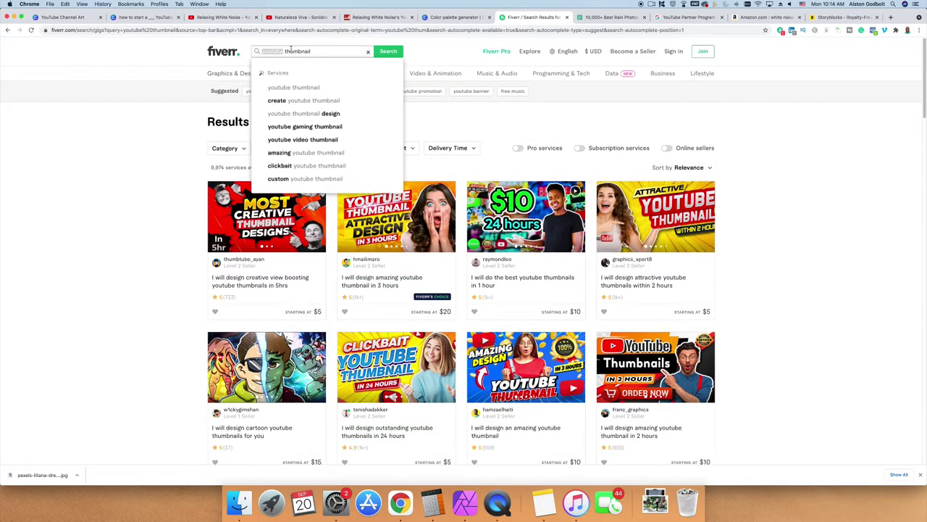
pyautogui.doubleClick(295, 50)
pyautogui.write('ch')
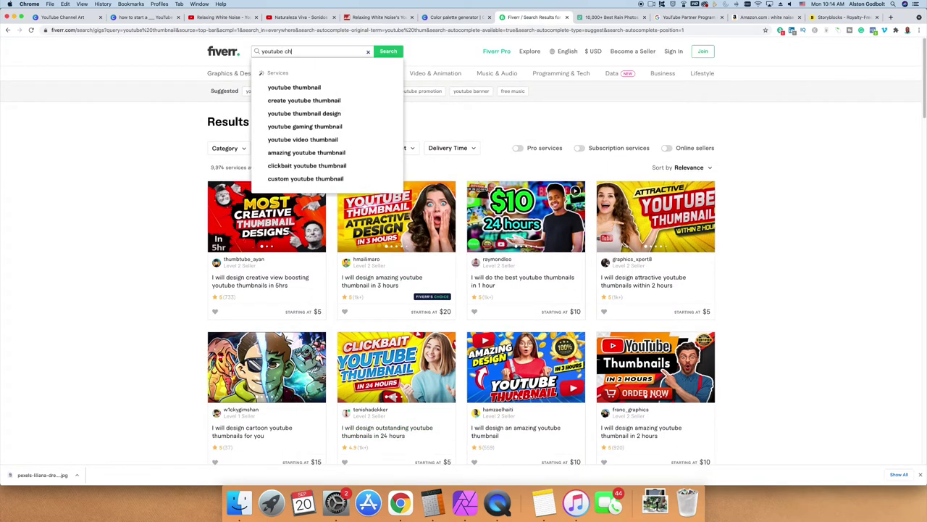
pyautogui.write('annel art')
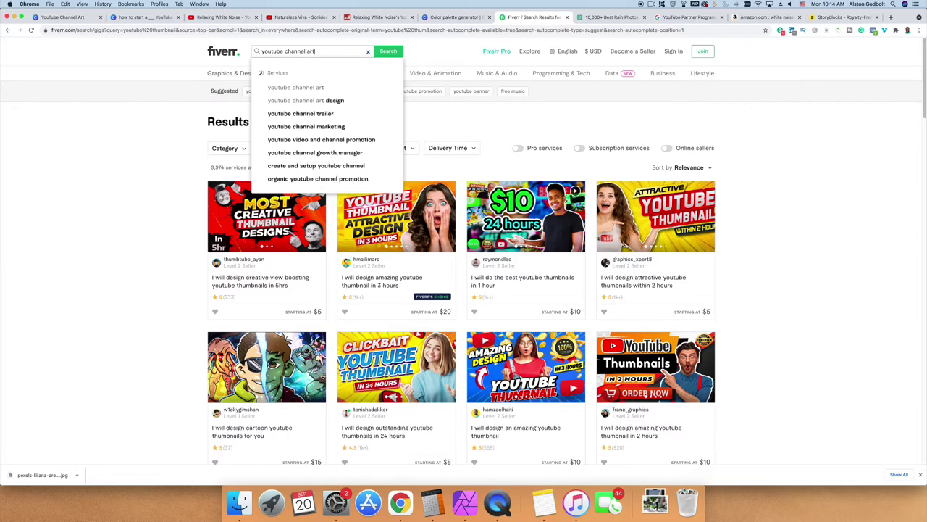
pyautogui.press('Return')
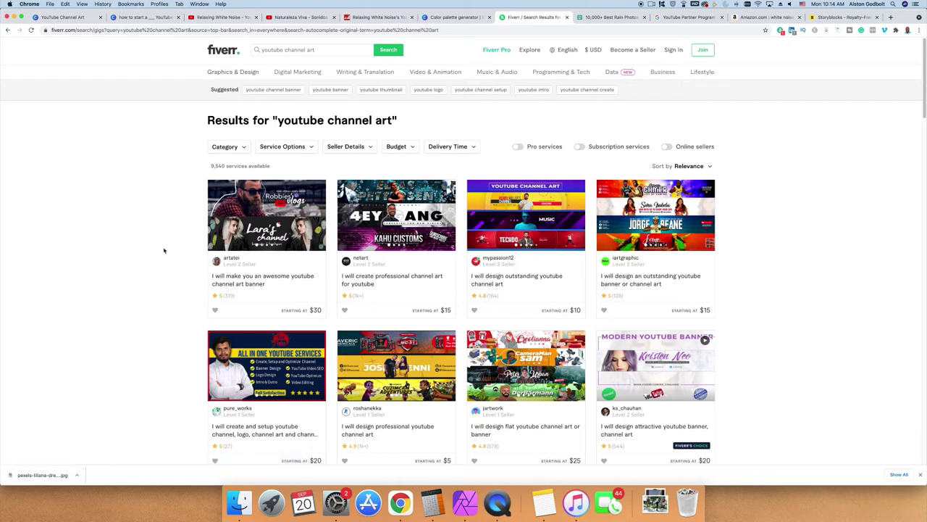
pyautogui.scroll(-3, 139, 273)
pyautogui.scroll(-5, 139, 273)
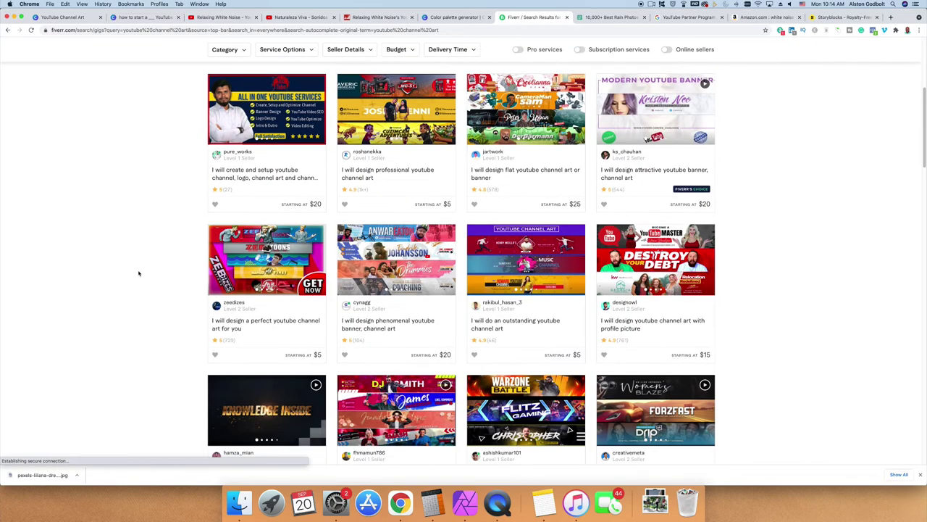
pyautogui.scroll(-1, 140, 273)
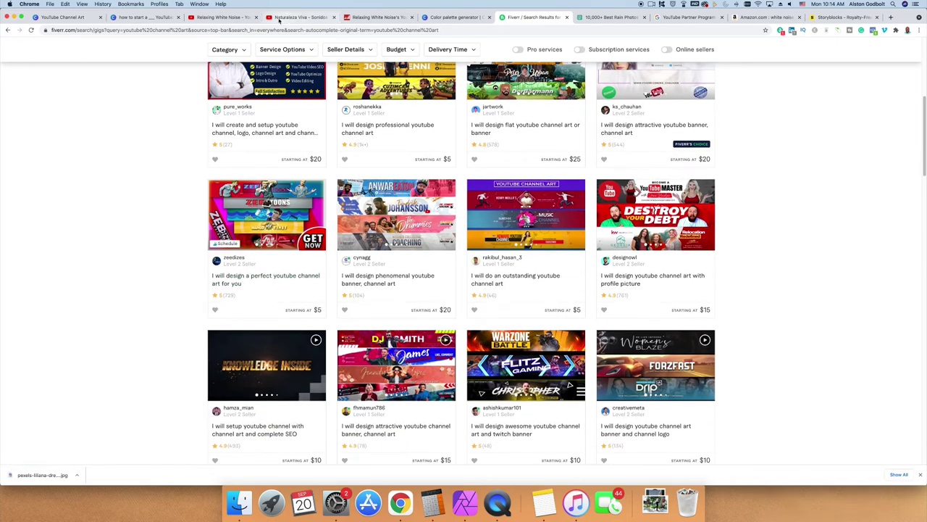
# - Show page 3 of the Steps To Success presentation in Canva, and return to the Naturaleza Viva channel's videos
pyautogui.click(145, 16)
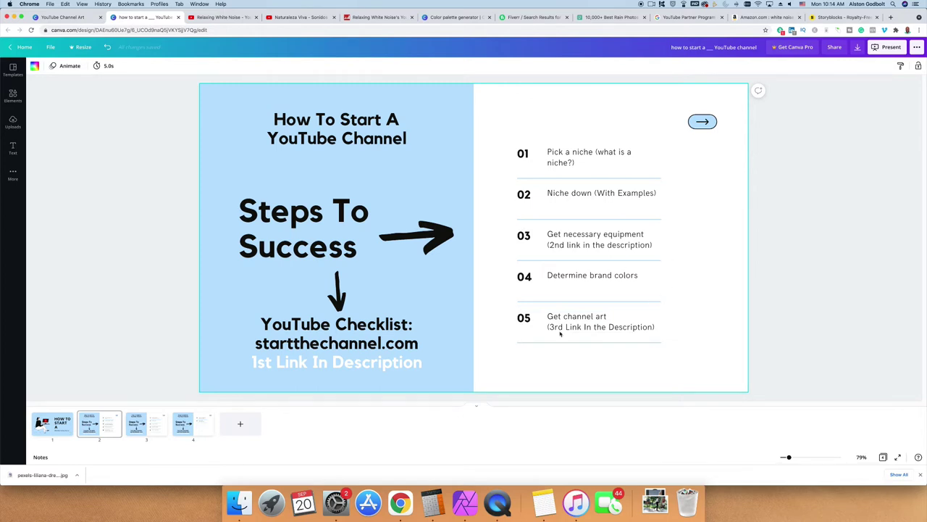
pyautogui.click(137, 427)
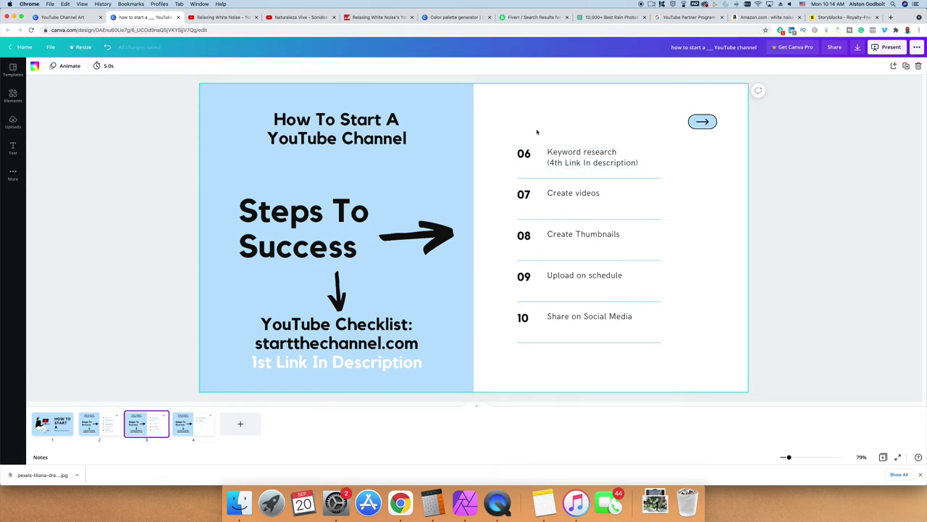
pyautogui.click(315, 17)
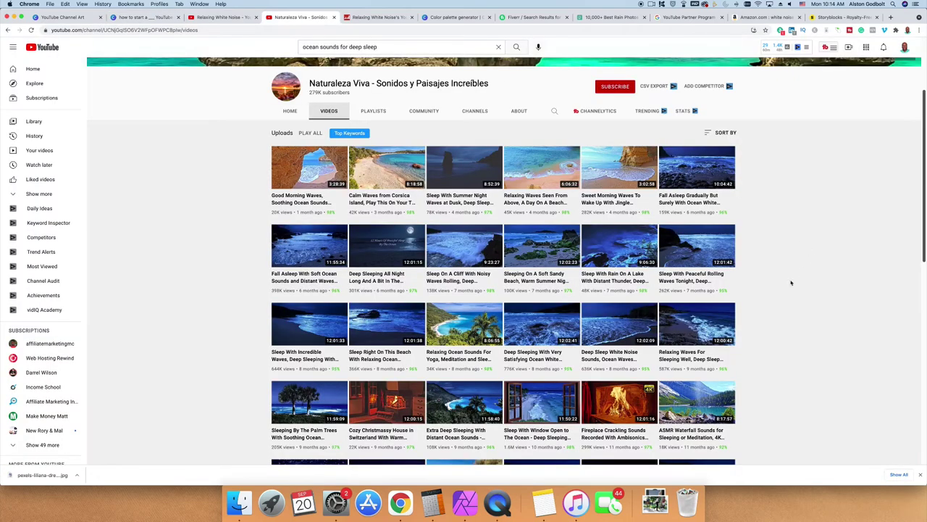
pyautogui.scroll(3, 828, 340)
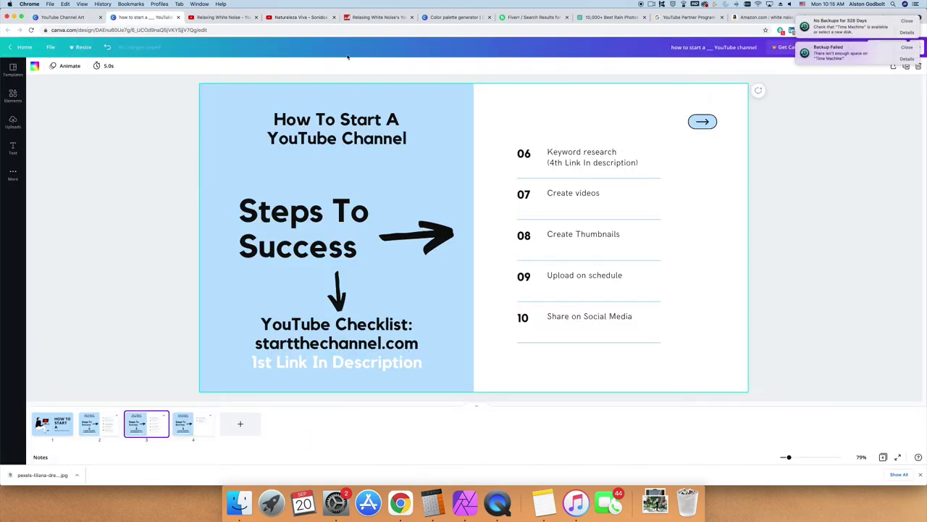
# - Return to the Naturaleza Viva channel's videos and dismiss the Time Machine backup notifications
pyautogui.click(268, 20)
pyautogui.click(355, 19)
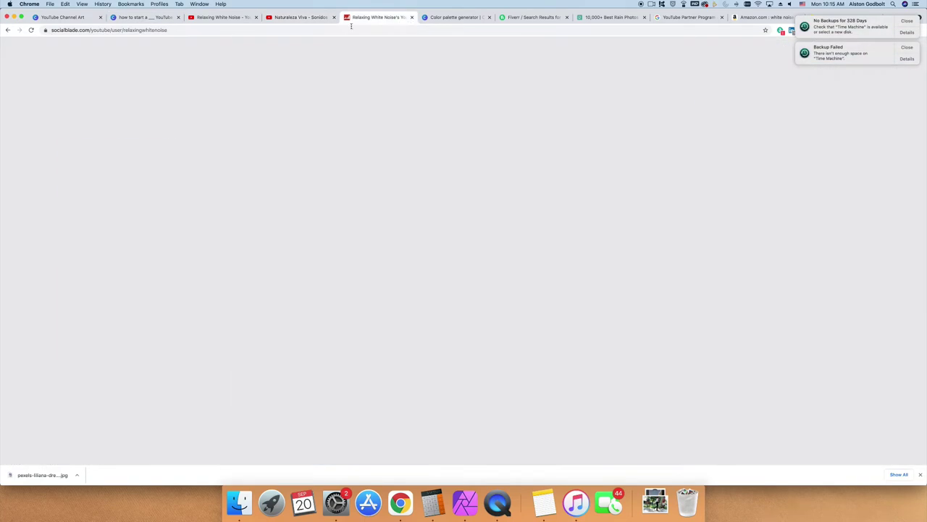
pyautogui.click(307, 20)
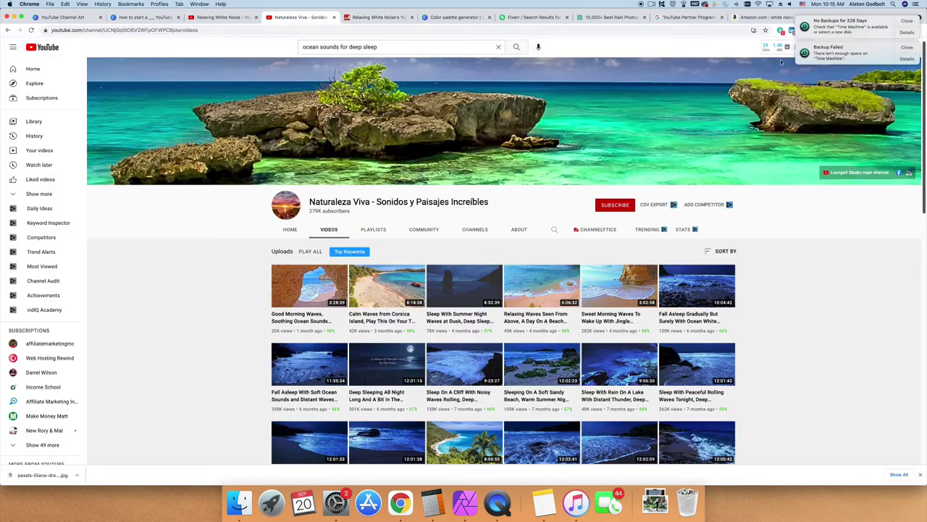
pyautogui.click(909, 21)
pyautogui.click(910, 21)
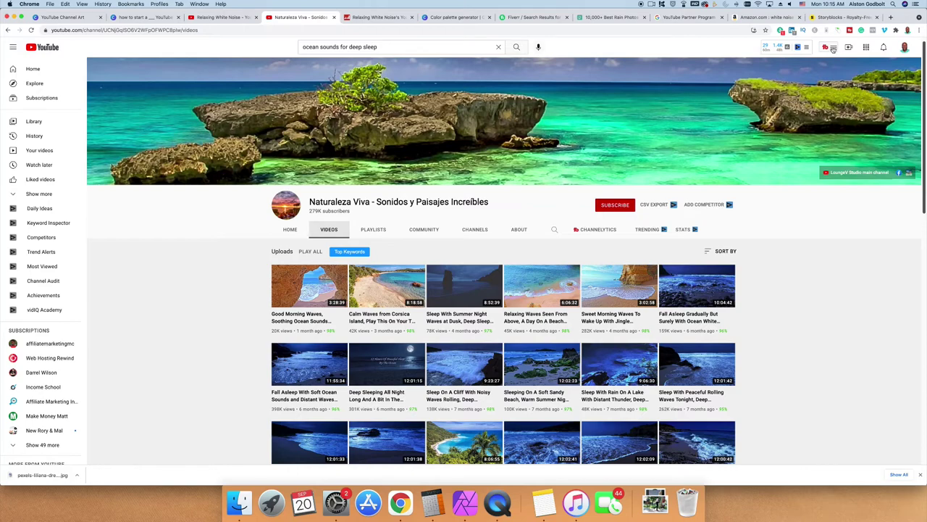
# - Open TubeBuddy's Keyword Explorer, enter "relaxing" to view keyword suggestions, and close the explorer
pyautogui.click(831, 48)
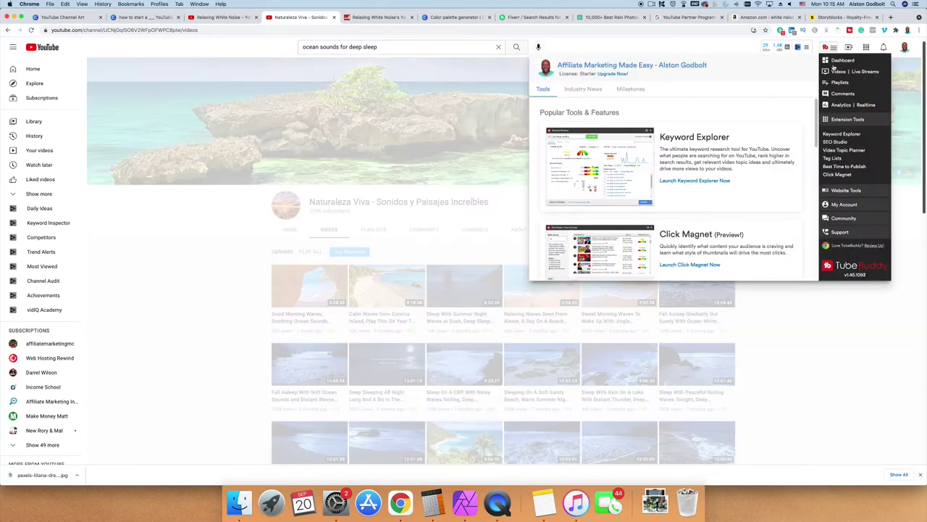
pyautogui.click(849, 135)
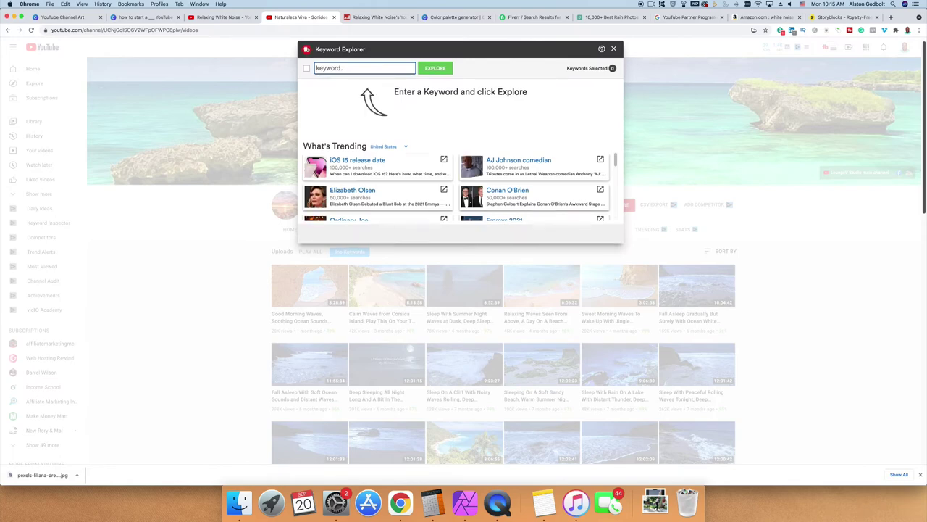
pyautogui.write('relaxing')
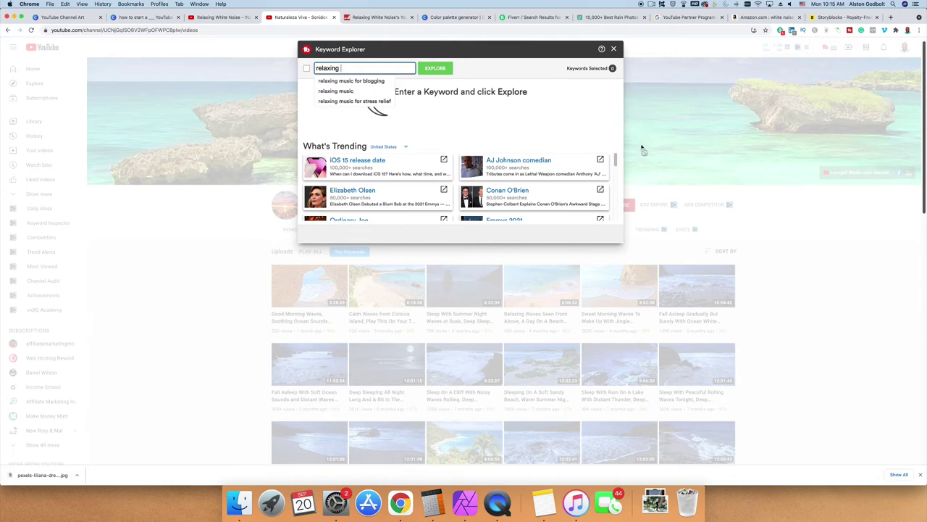
pyautogui.click(614, 48)
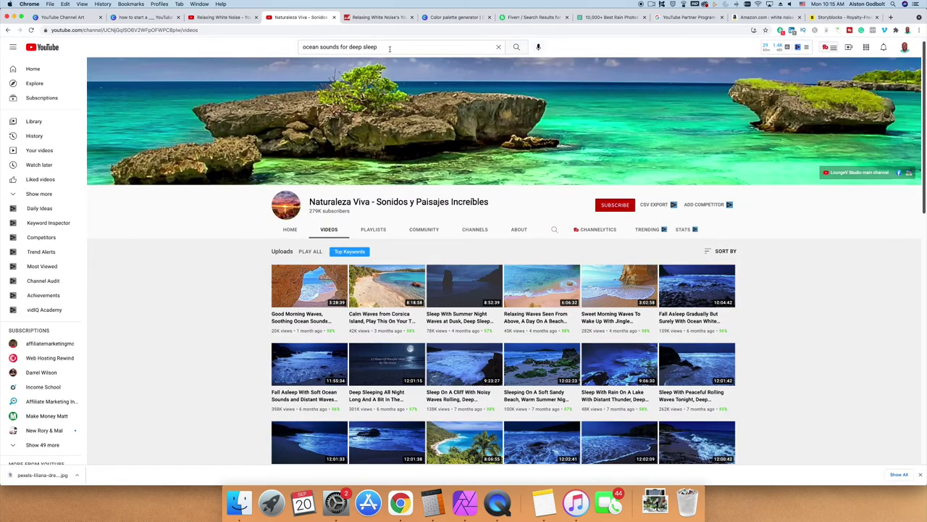
# - Look up YouTube's search suggestions for "relaxin misic", and return to the Steps To Success presentation in Canva
pyautogui.tripleClick(389, 48)
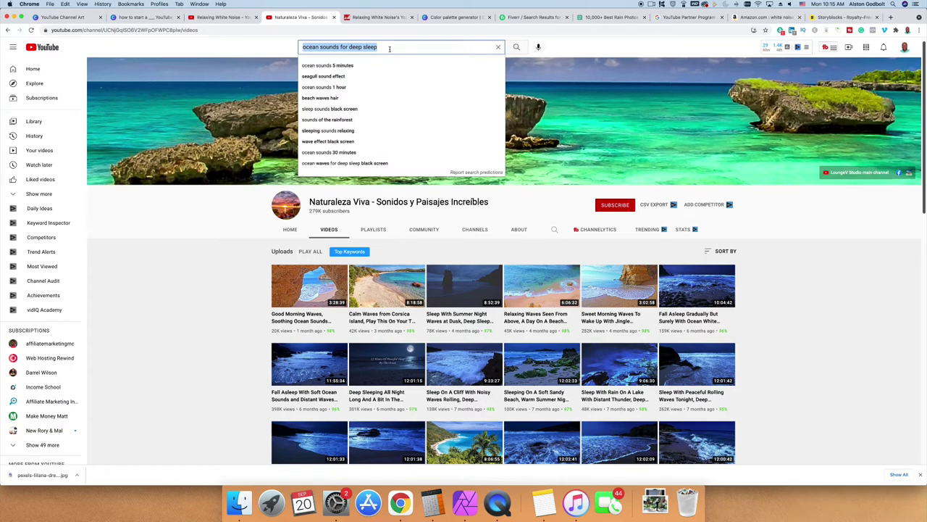
pyautogui.write('relaxin g')
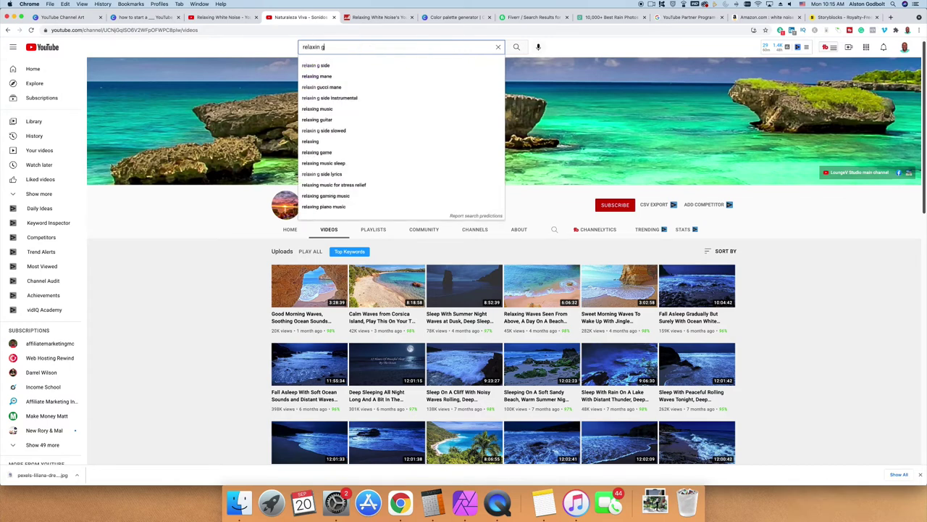
pyautogui.press('BackSpace')
pyautogui.write('misic')
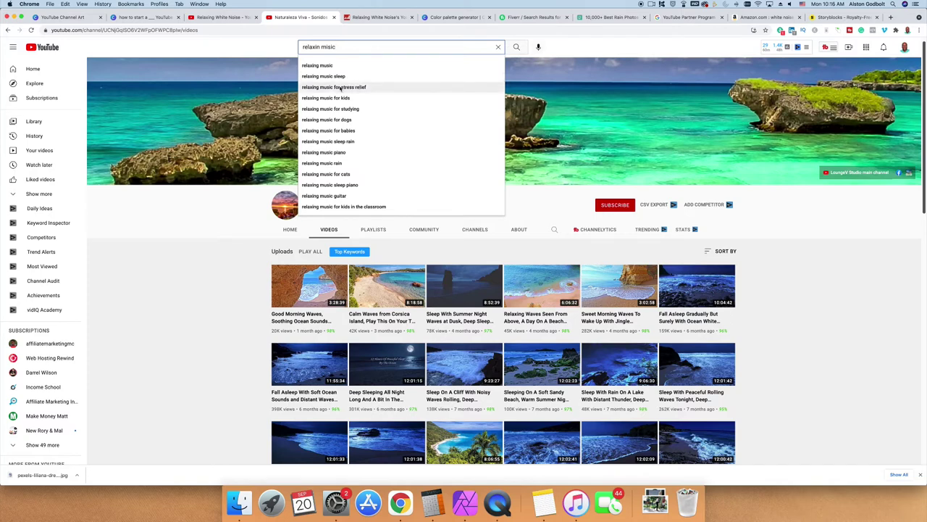
pyautogui.click(151, 21)
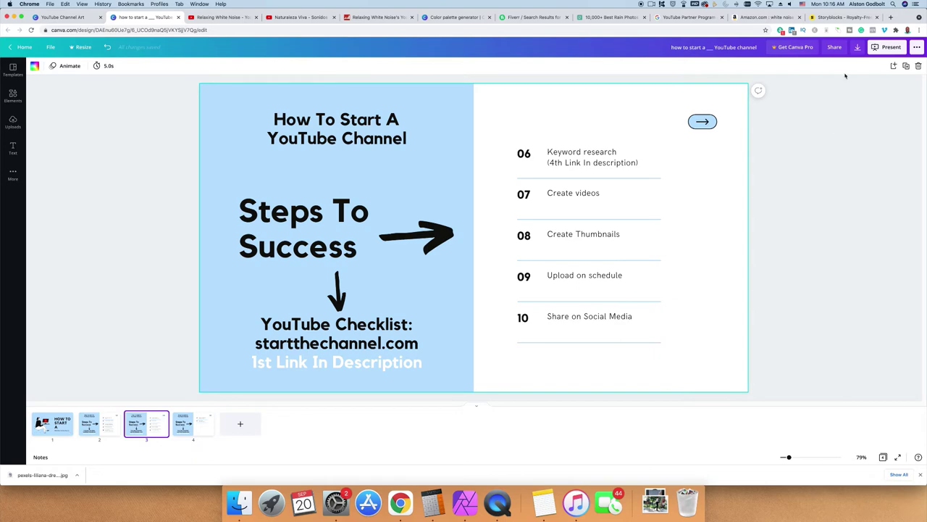
# - Switch to Pexels and search for "white nosie" instead of rain
pyautogui.click(607, 16)
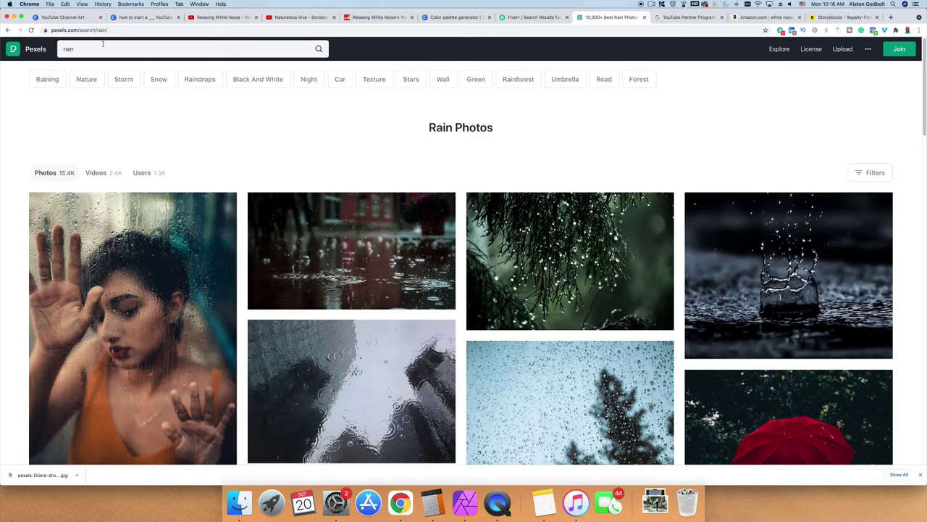
pyautogui.click(139, 50)
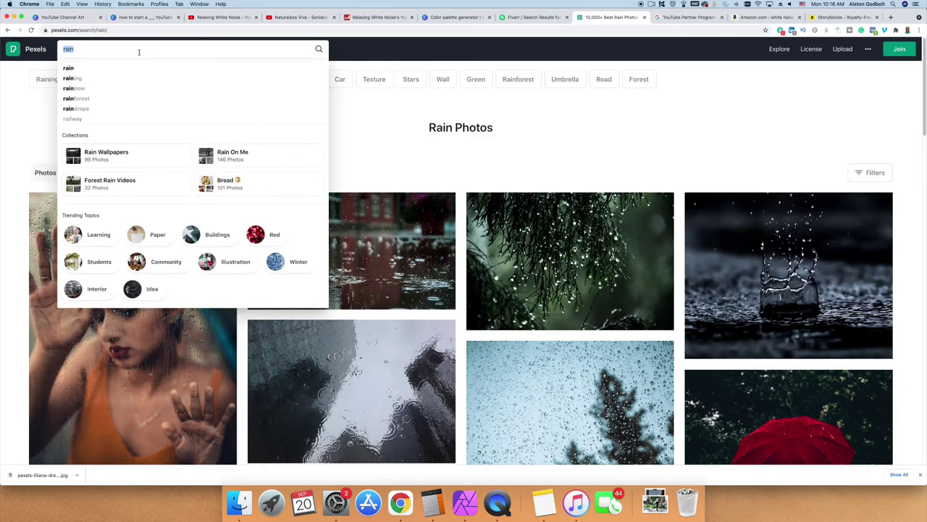
pyautogui.write('white')
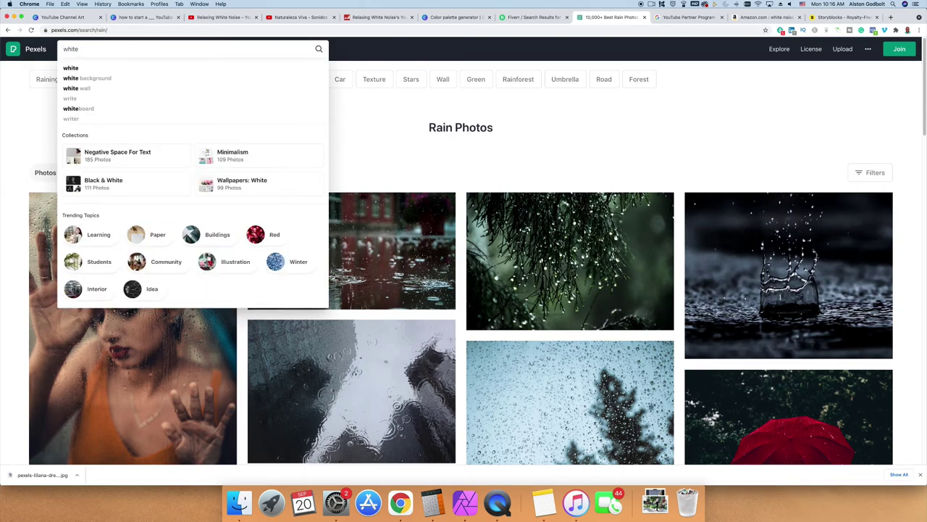
pyautogui.write(' nocie')
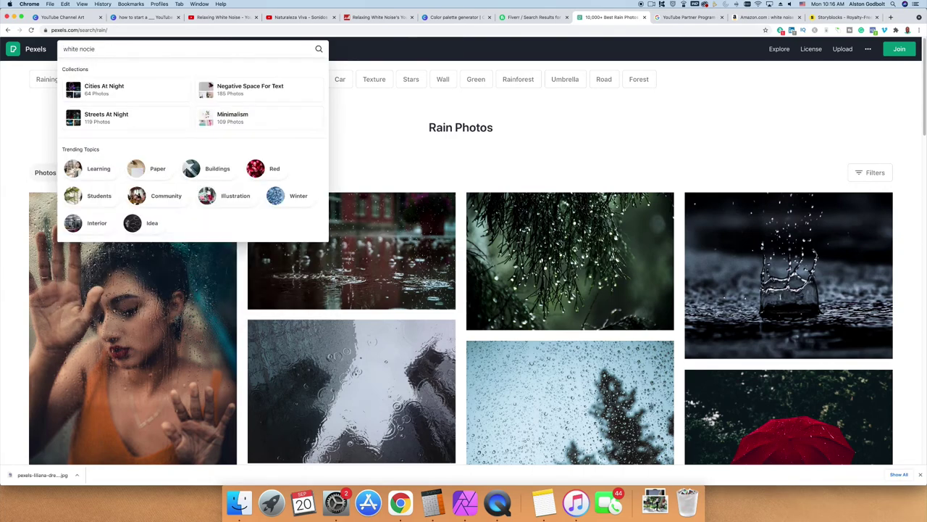
pyautogui.press('BackSpace')
pyautogui.press('BackSpace')
pyautogui.press('BackSpace')
pyautogui.press('BackSpace')
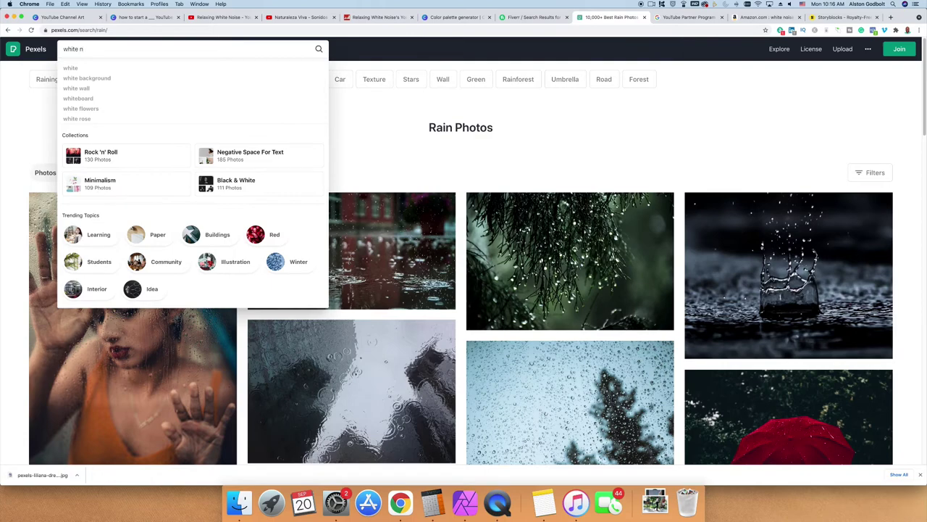
pyautogui.write('osie')
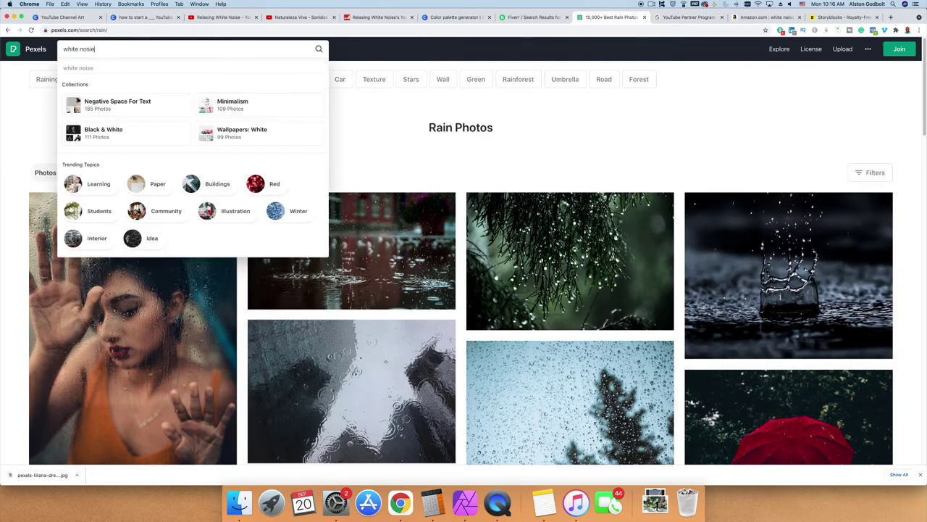
pyautogui.press('Return')
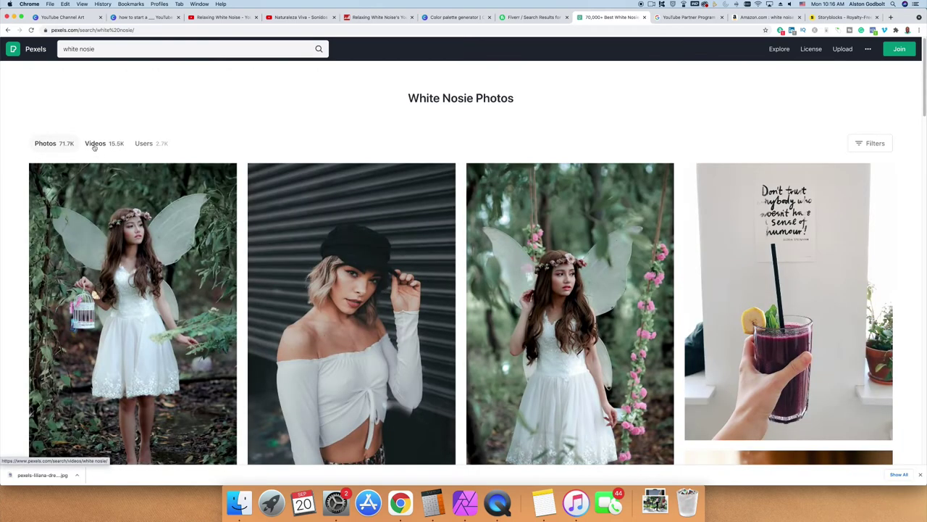
# - Browse the video results on Pexels and download the clip of four penguins on the wet beach
pyautogui.click(94, 145)
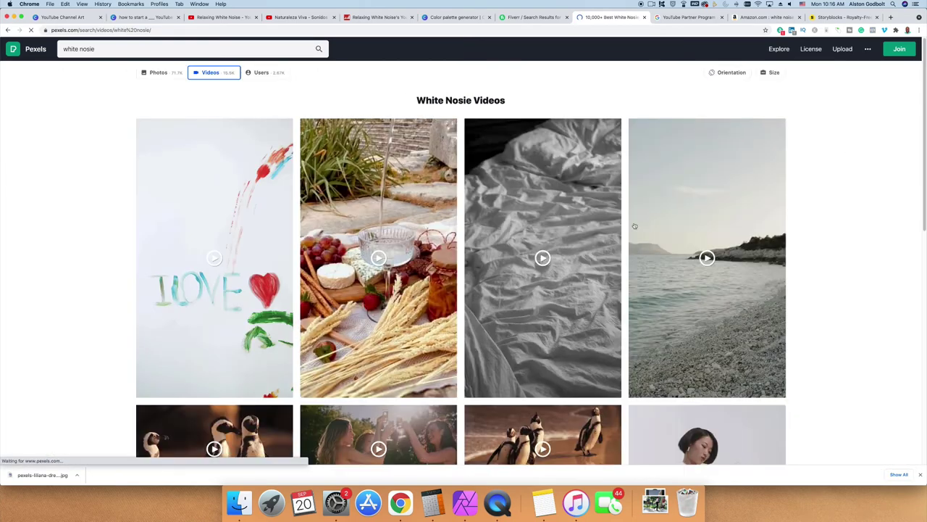
pyautogui.scroll(-2, 415, 311)
pyautogui.scroll(-3, 415, 311)
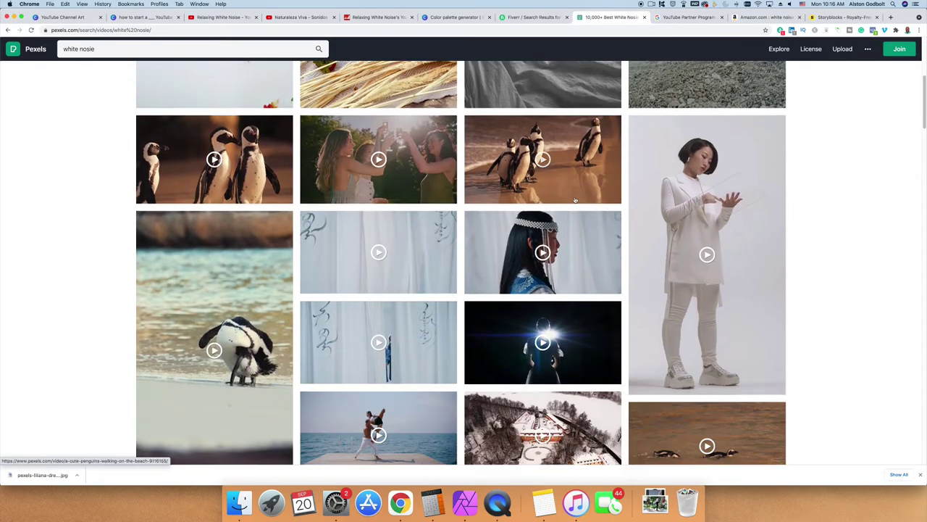
pyautogui.click(580, 194)
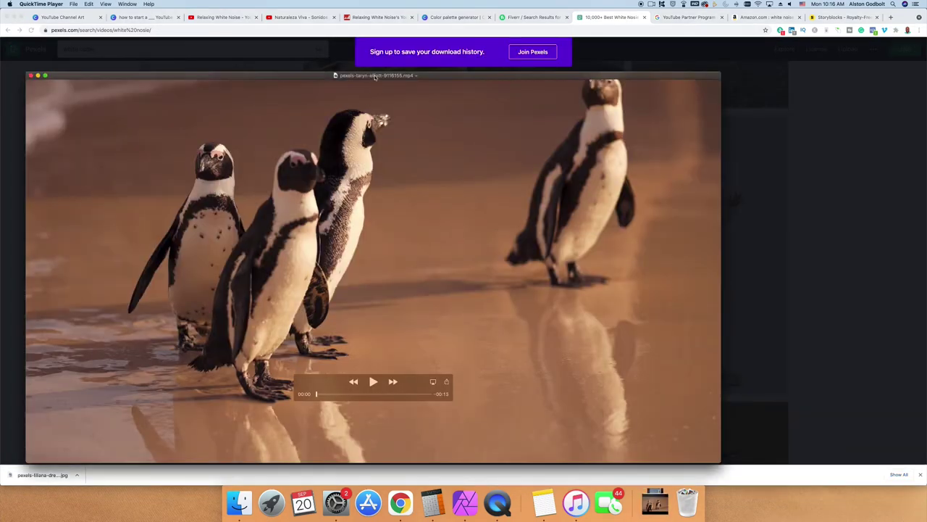
# - Play part of the downloaded penguin clip in QuickTime Player with the volume raised, then close the player and Pexels' thank-you dialog
pyautogui.moveTo(444, 80); pyautogui.dragTo(508, 53)
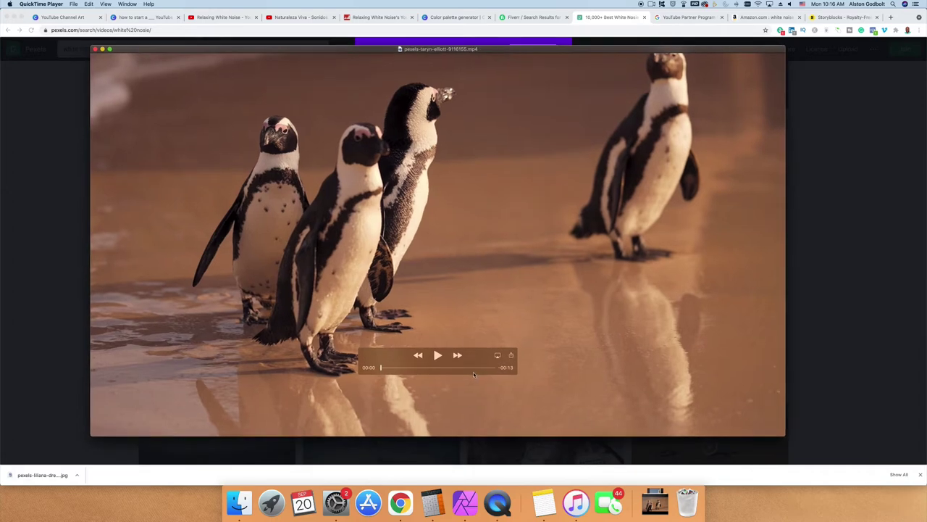
pyautogui.press('XF86AudioRaiseVolume')
pyautogui.click(437, 356)
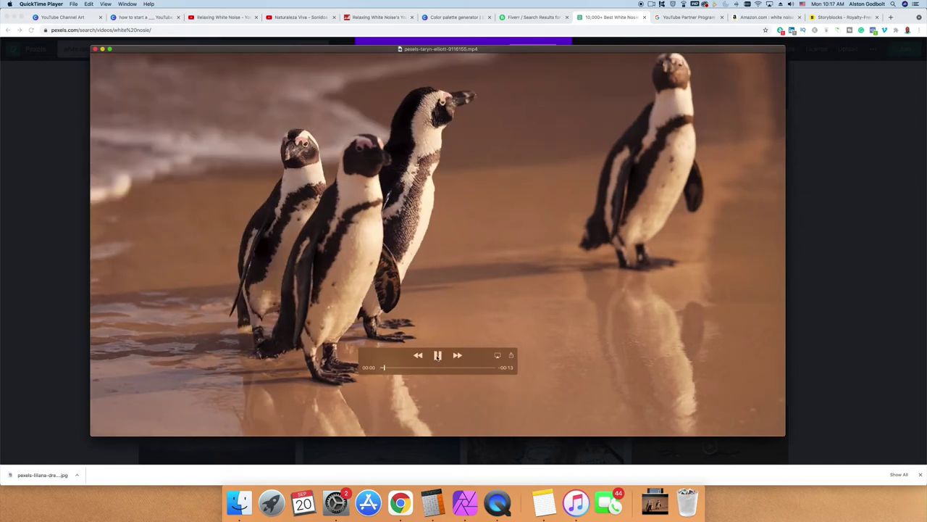
pyautogui.press('XF86AudioRaiseVolume')
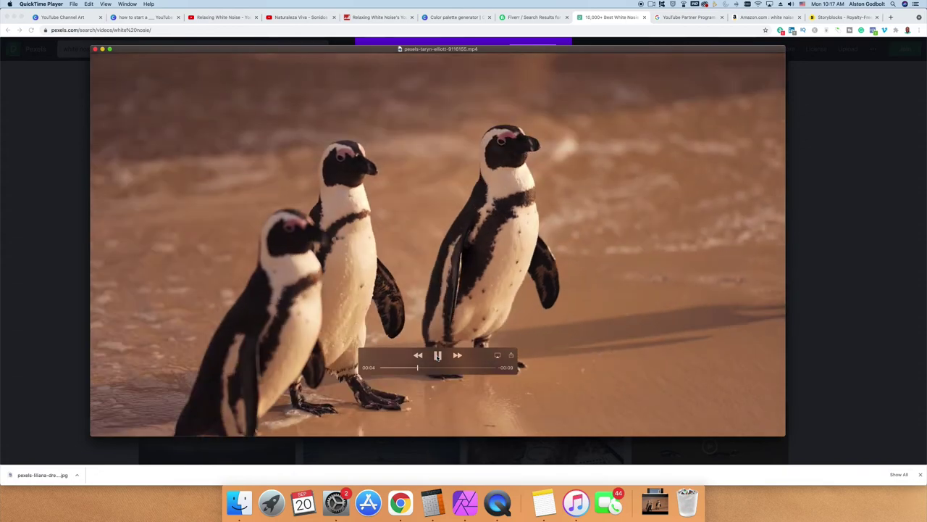
pyautogui.click(438, 356)
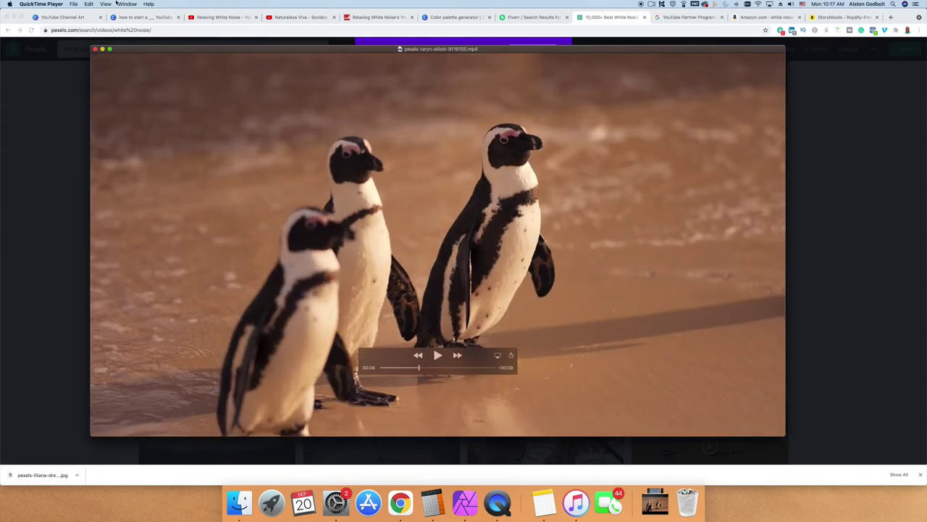
pyautogui.click(95, 49)
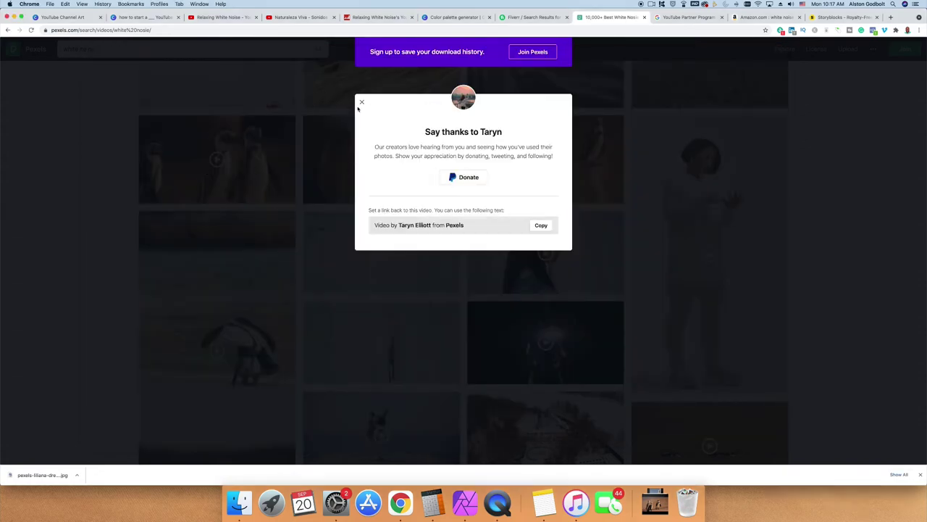
pyautogui.click(361, 104)
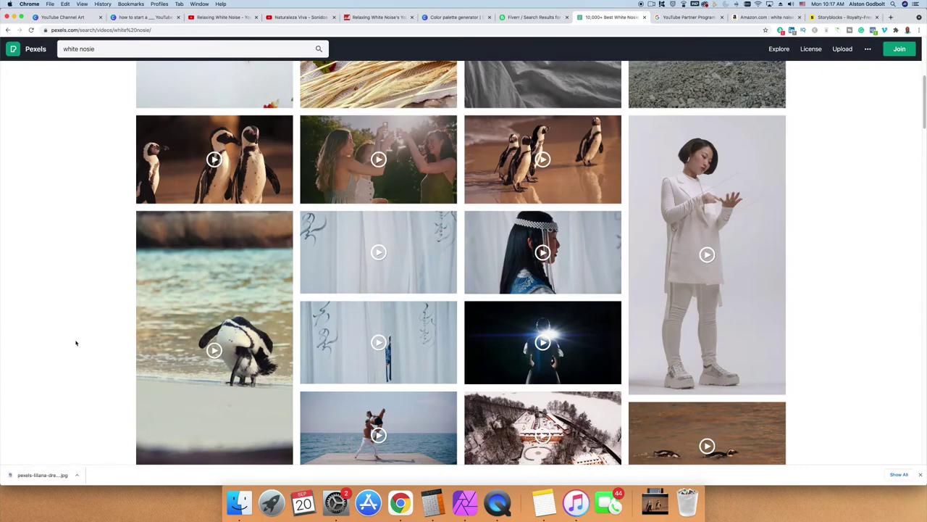
# - Switch to Storyblocks, search its videos for "white noise" and preview the stock clips
pyautogui.scroll(3, 239, 127)
pyautogui.click(271, 30)
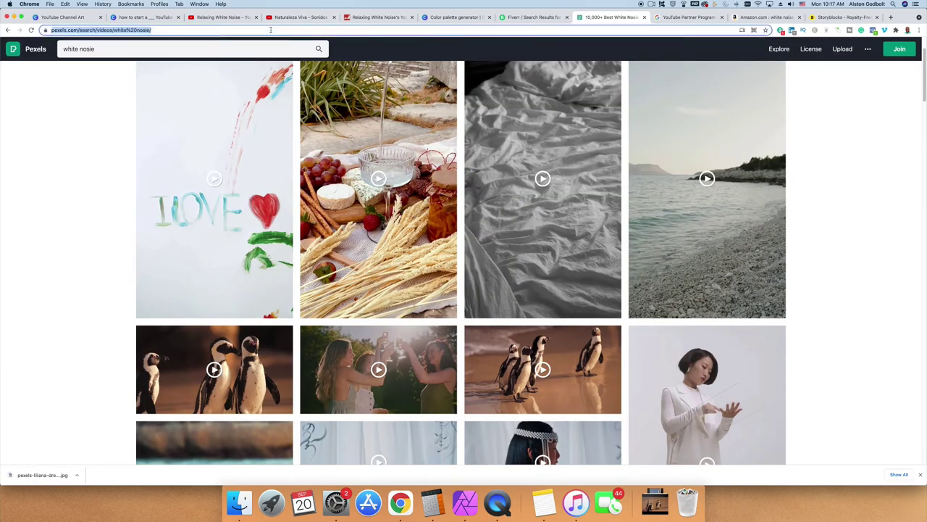
pyautogui.click(866, 17)
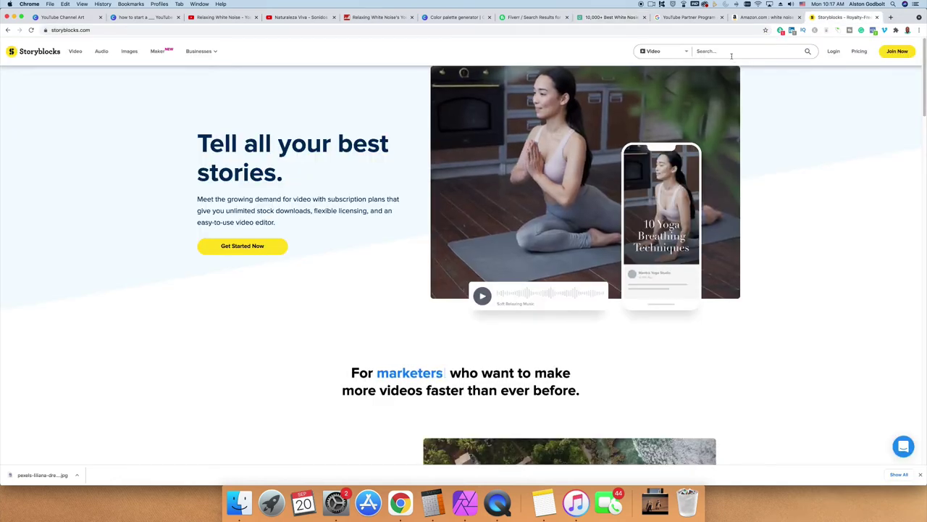
pyautogui.click(731, 52)
pyautogui.write('white')
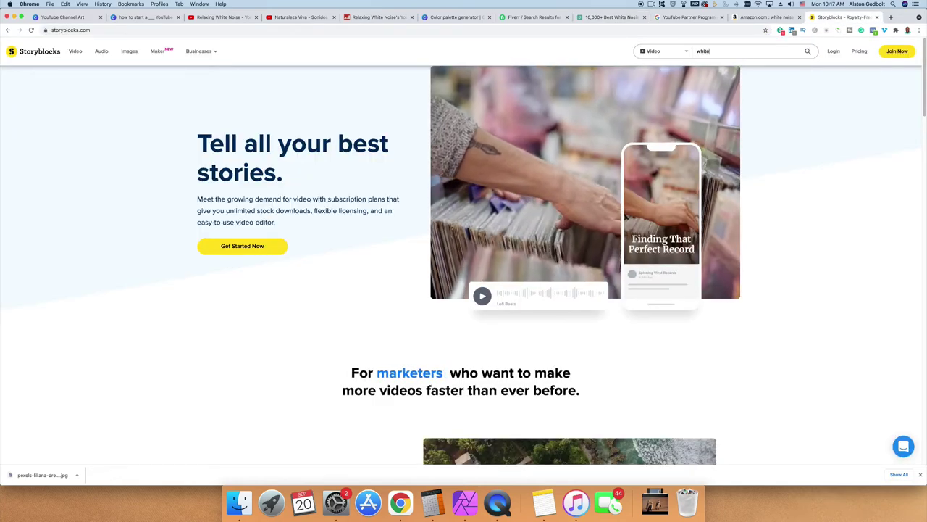
pyautogui.write(' noise')
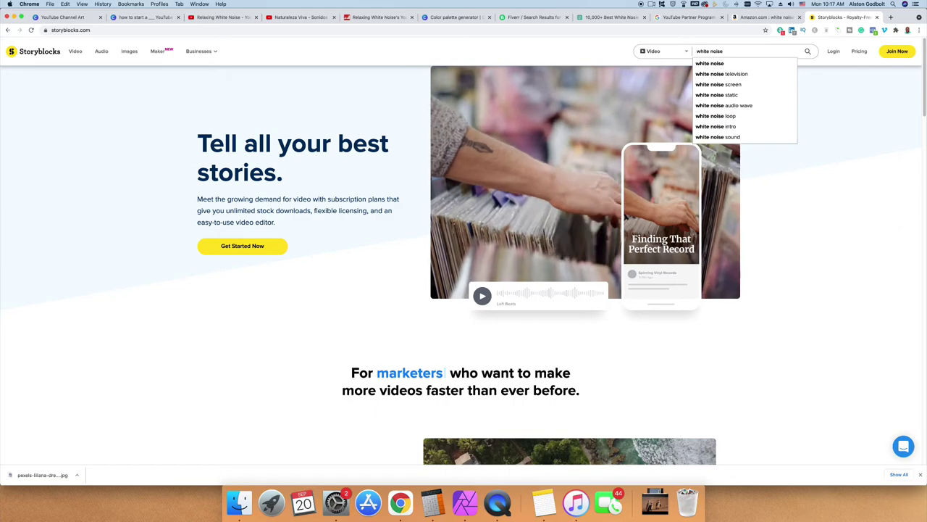
pyautogui.press('Return')
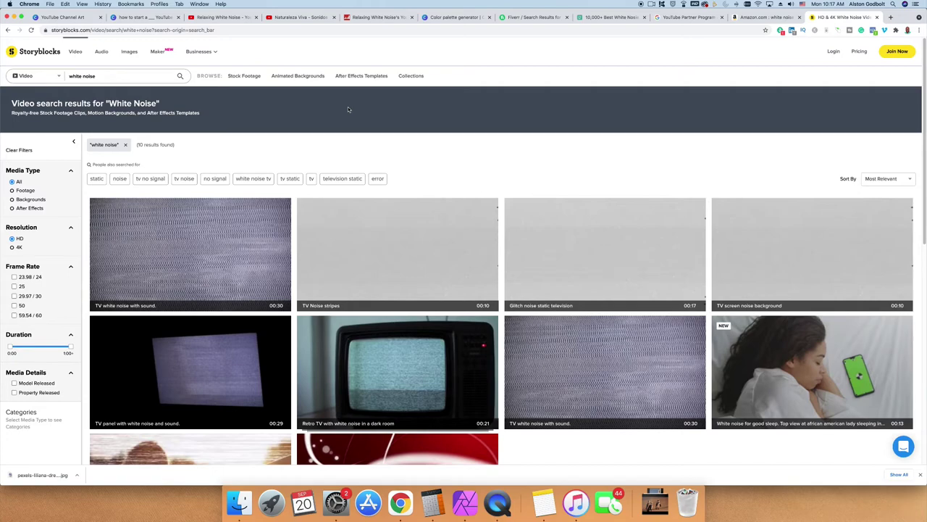
pyautogui.scroll(-1, 348, 106)
pyautogui.moveTo(227, 195)
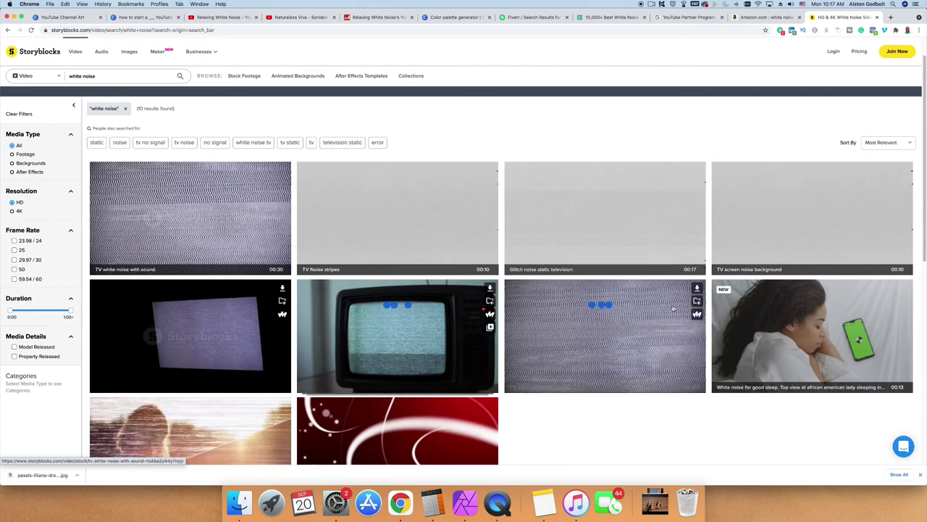
# - Show the Steps To Success presentation again, and switch to Canva's YouTube Channel Art templates
pyautogui.click(152, 17)
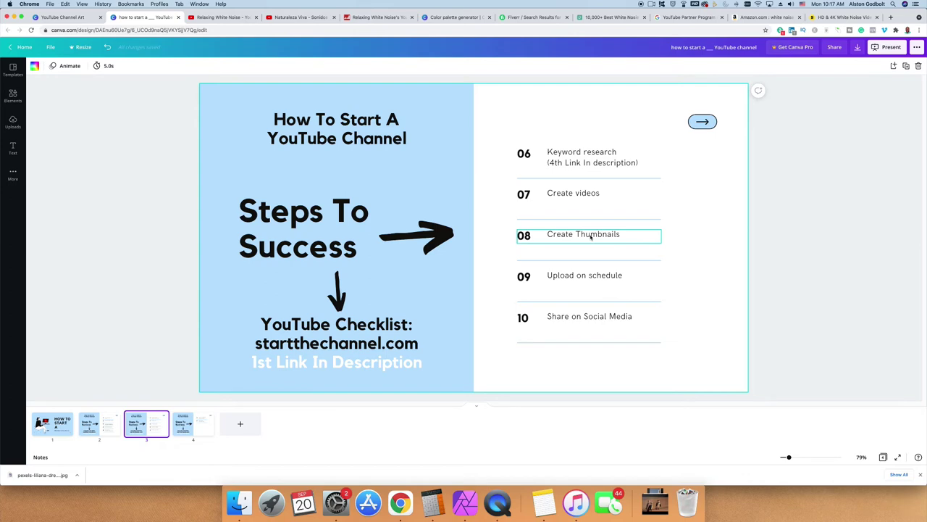
pyautogui.click(70, 20)
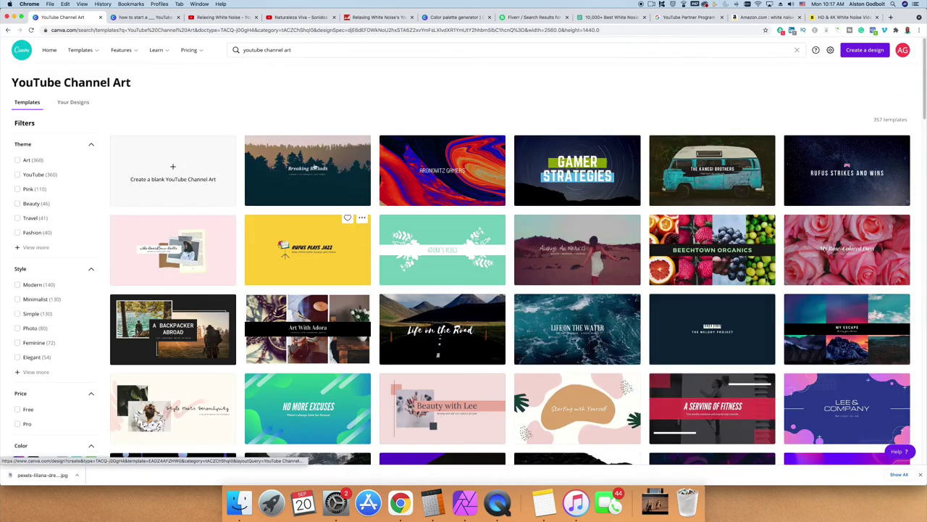
# - Search Canva's templates for "youtube thumbnail" and create a blank YouTube Thumbnail design
pyautogui.click(265, 51)
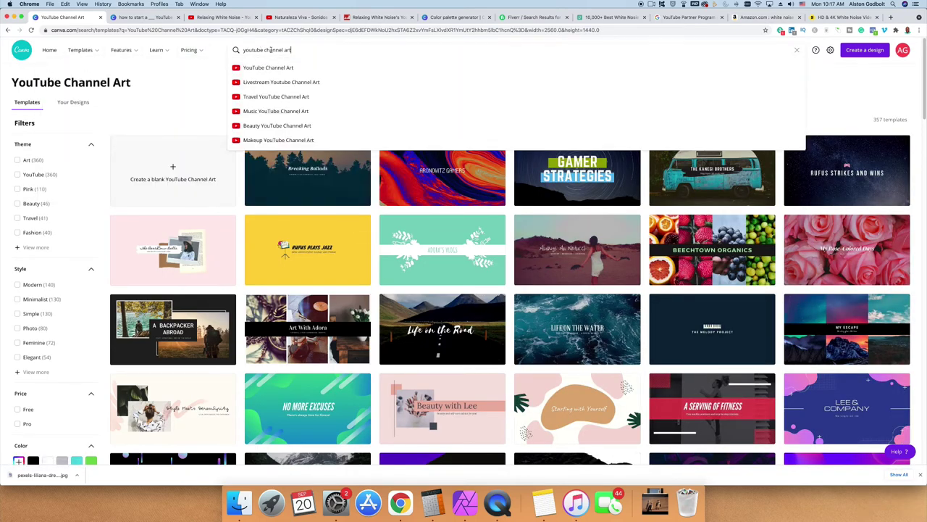
pyautogui.write('youtube thum')
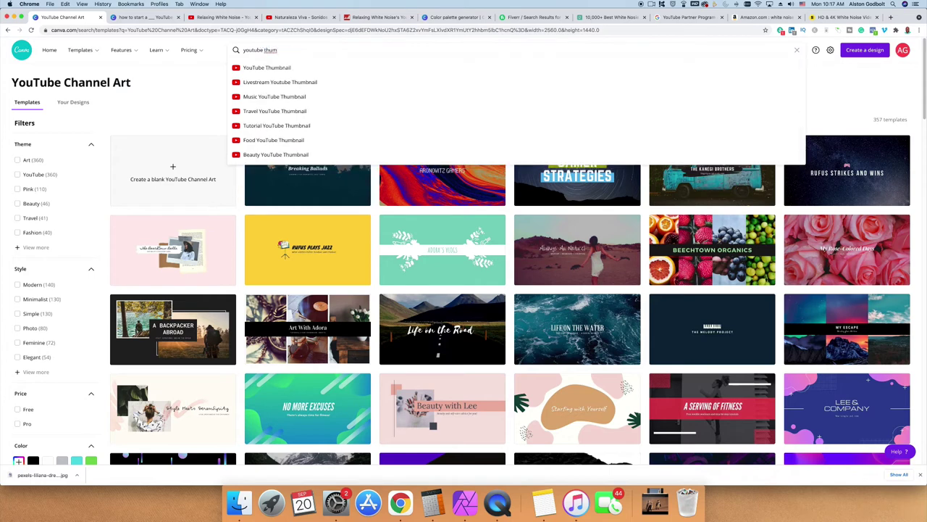
pyautogui.press('Down')
pyautogui.press('Return')
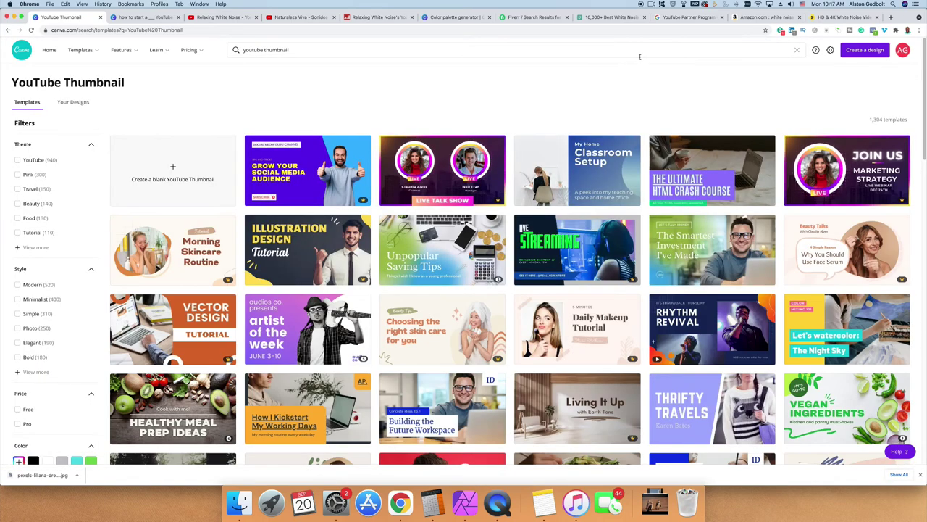
pyautogui.click(176, 179)
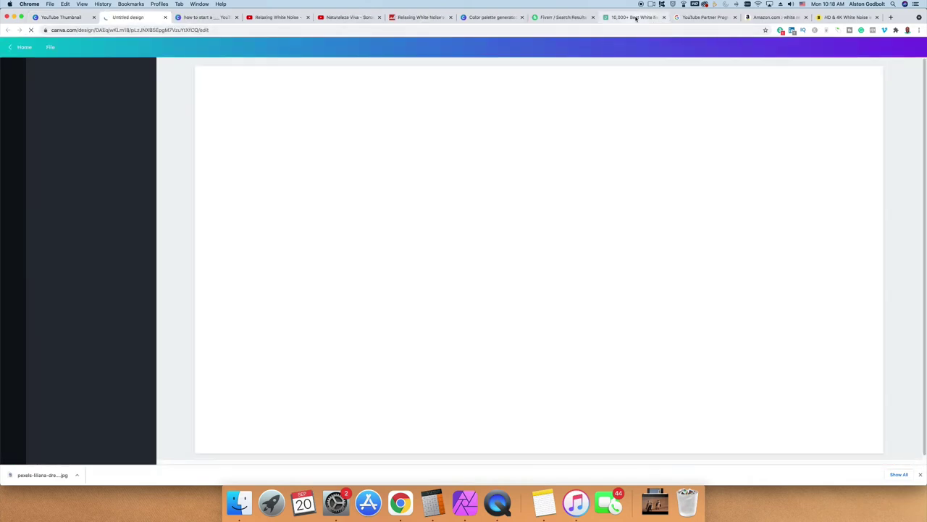
# - Switch to Pexels and browse the photo results instead of the videos for the current search
pyautogui.click(635, 17)
pyautogui.scroll(2, 164, 291)
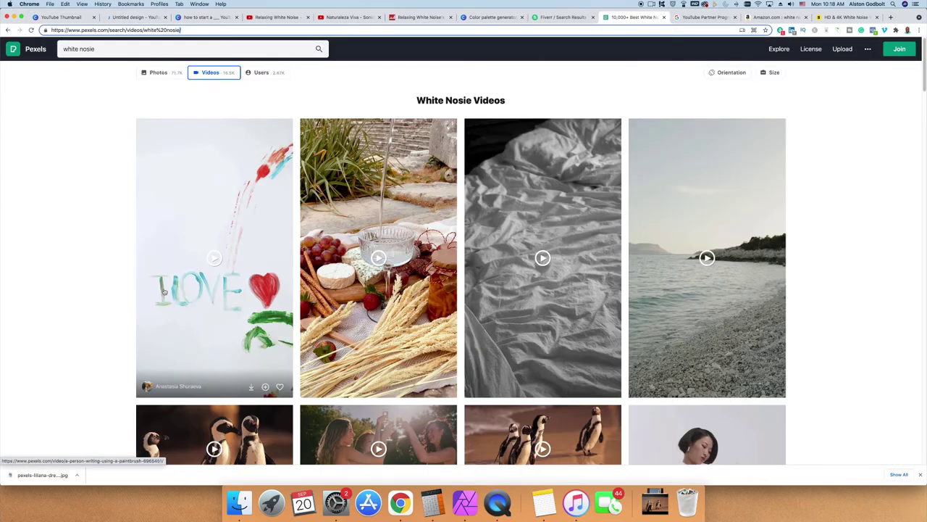
pyautogui.click(159, 76)
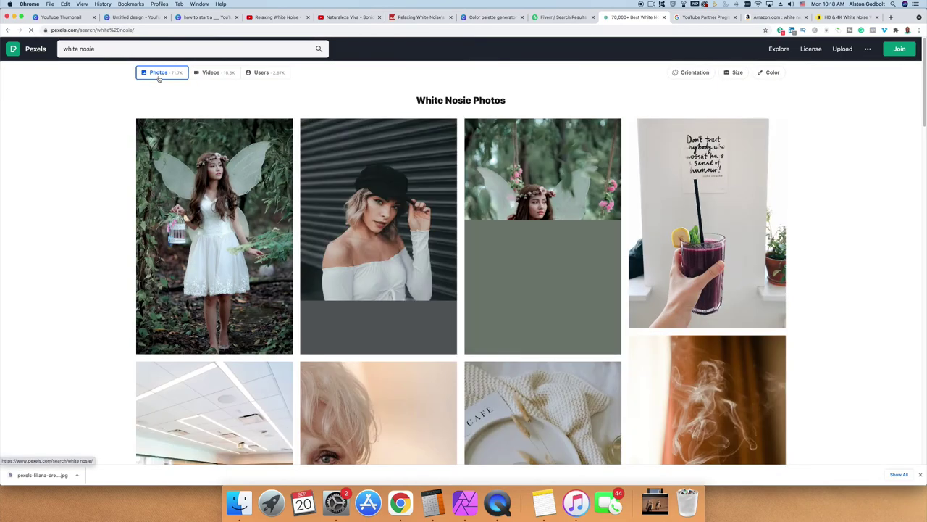
pyautogui.scroll(-10, 568, 346)
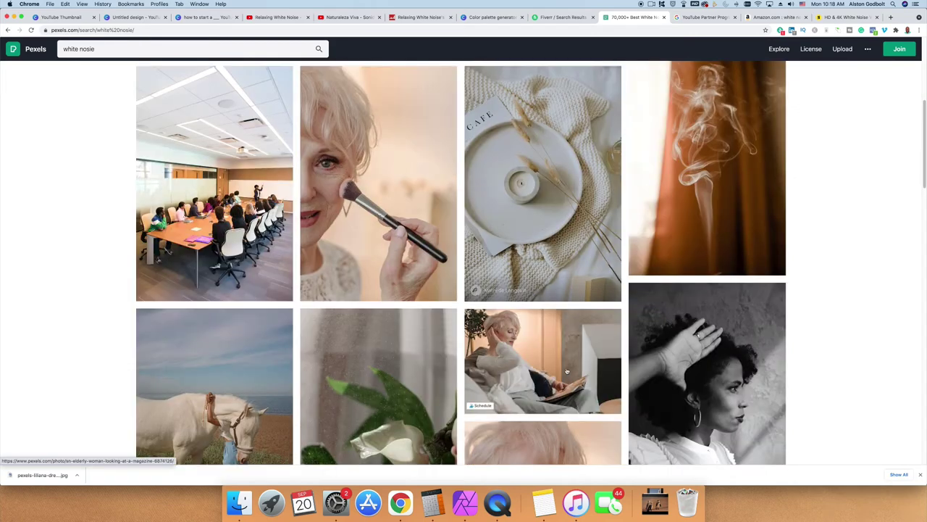
pyautogui.scroll(10, 568, 371)
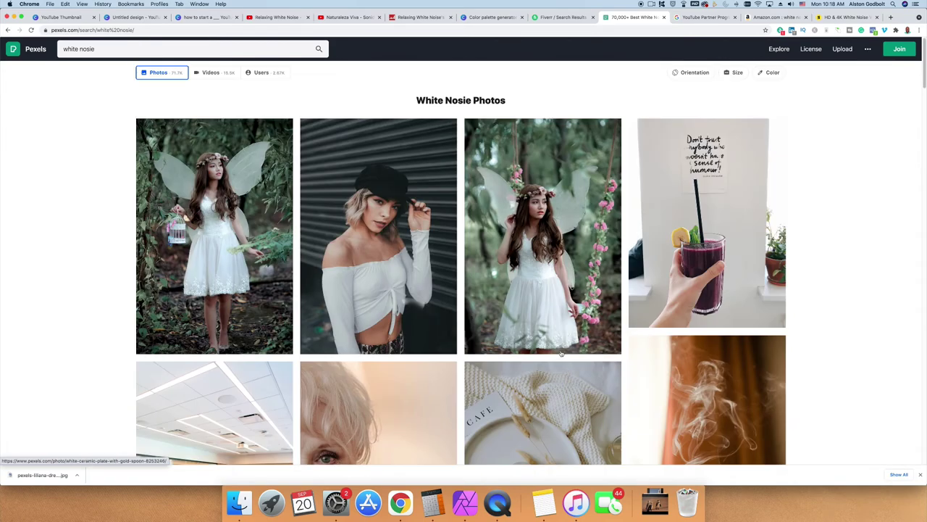
# - Search Pexels photos for "ocean waves" and download the aerial shot of green surf along a sandy beach
pyautogui.doubleClick(170, 54)
pyautogui.tripleClick(170, 55)
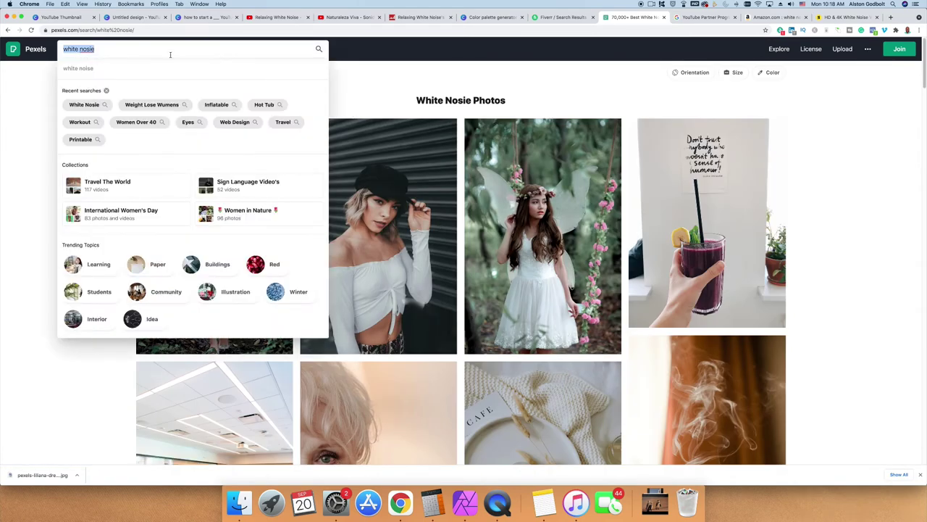
pyautogui.write('ocean waves')
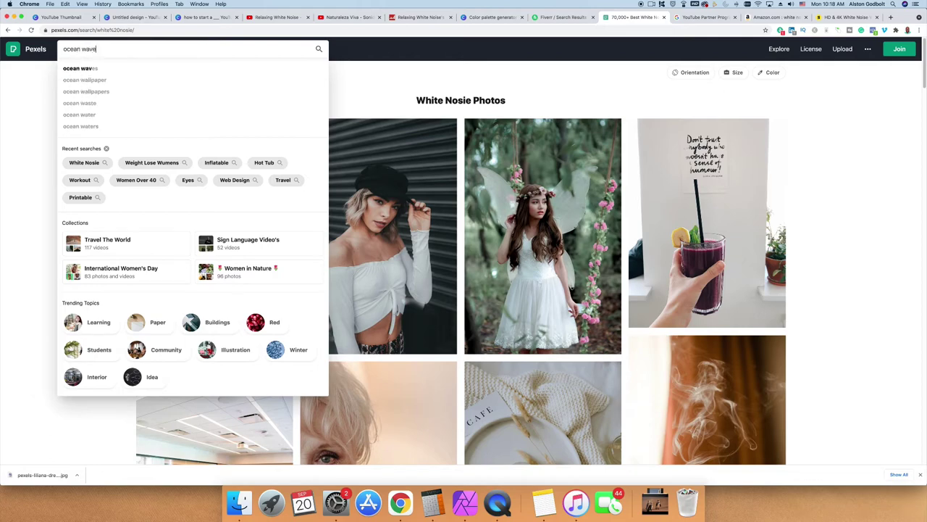
pyautogui.click(149, 71)
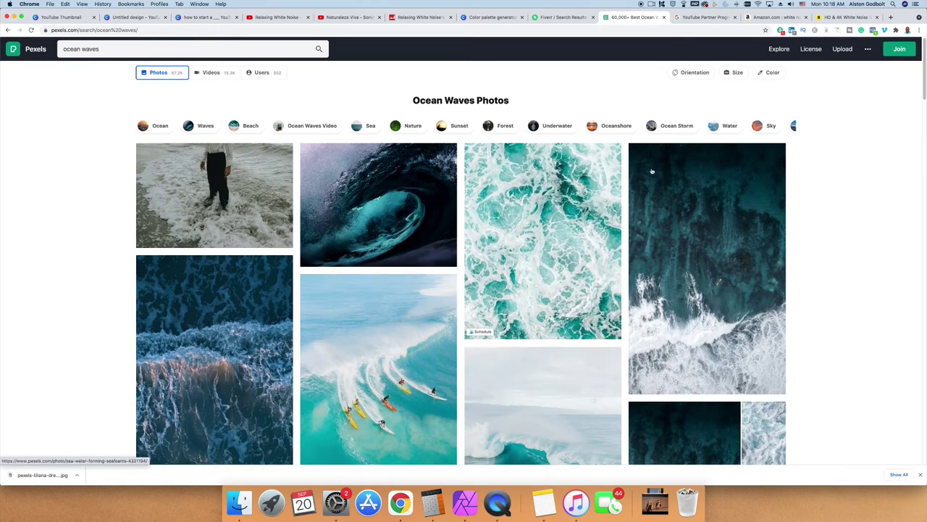
pyautogui.scroll(-10, 781, 339)
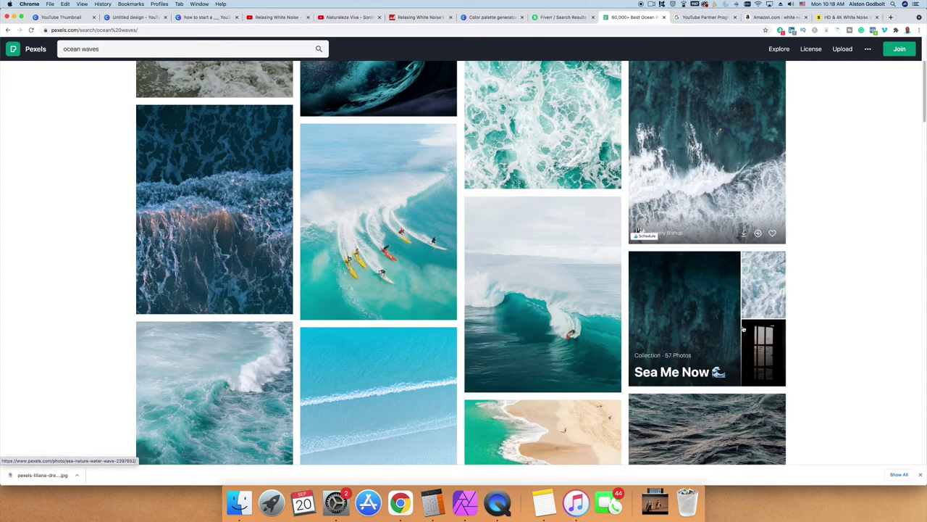
pyautogui.scroll(-3, 489, 361)
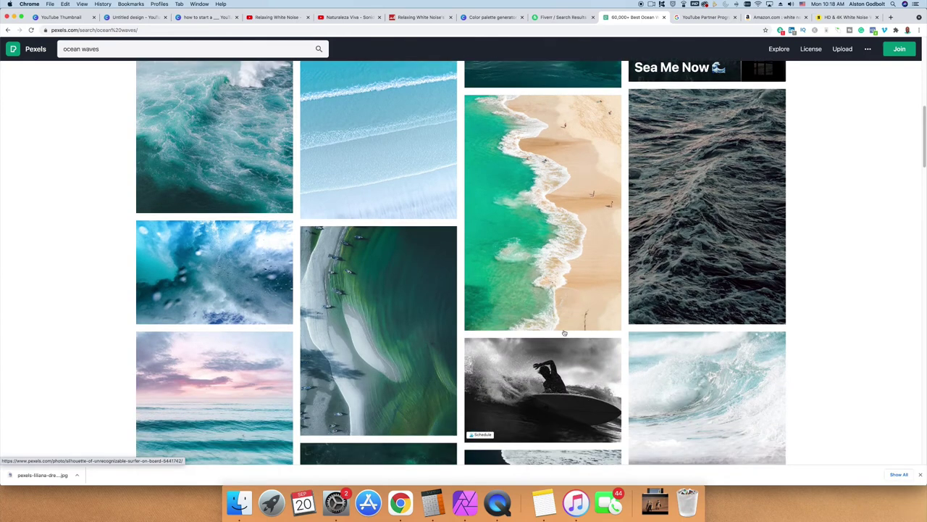
pyautogui.click(580, 321)
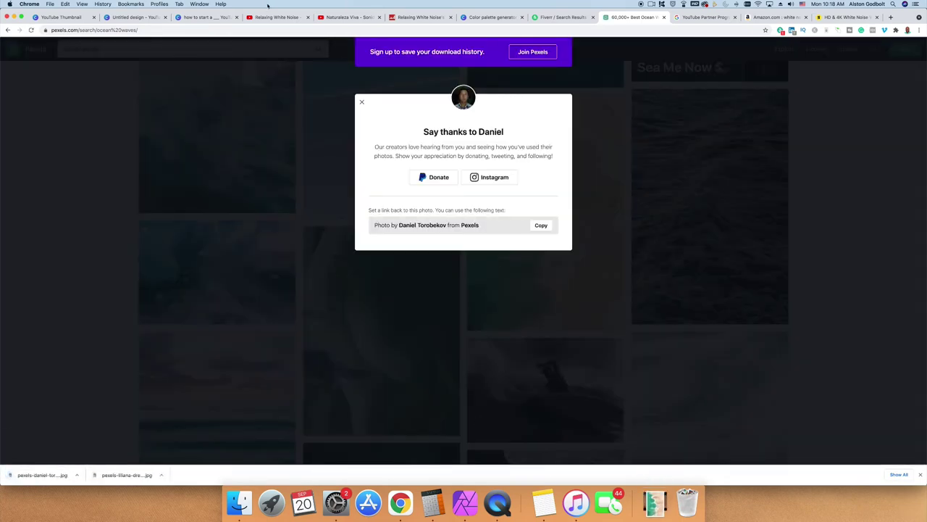
# - Switch to Canva, create a blank YouTube thumbnail and place the downloaded beach photo from Finder on its canvas
pyautogui.click(63, 17)
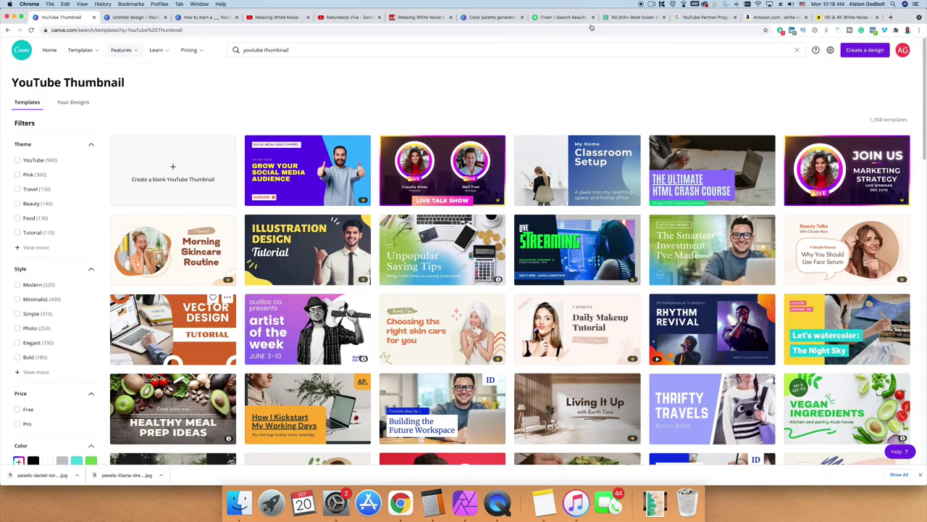
pyautogui.click(168, 176)
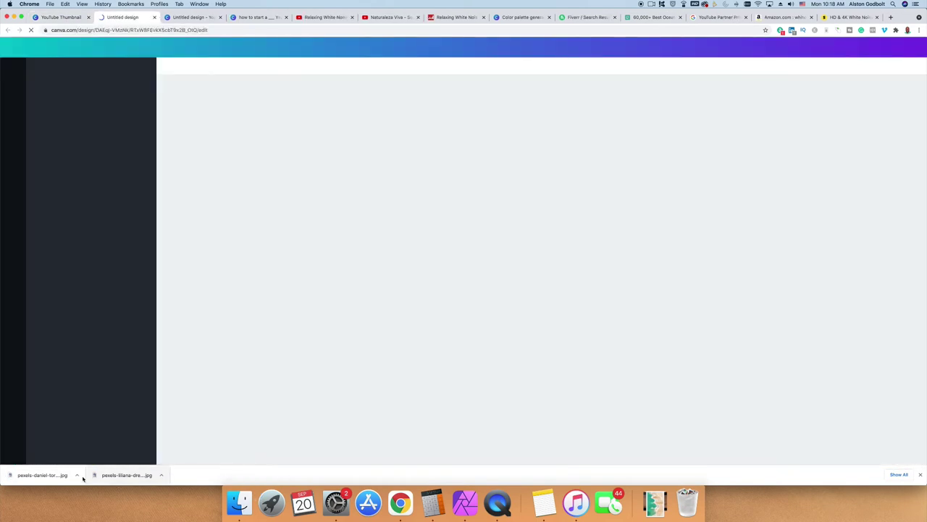
pyautogui.click(80, 476)
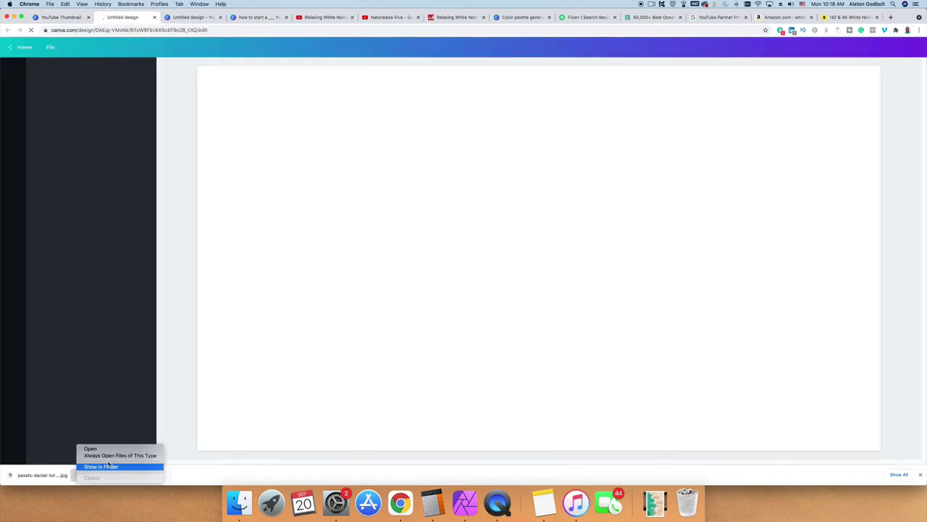
pyautogui.click(101, 465)
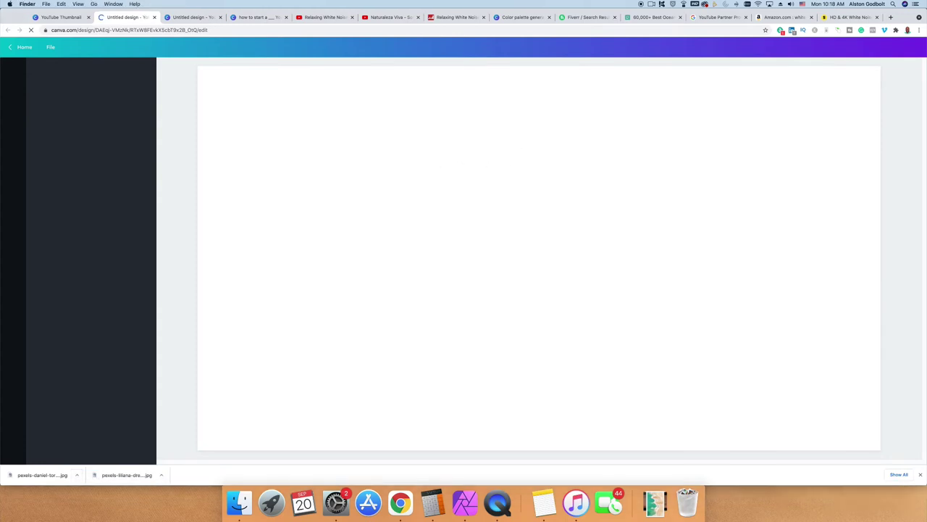
pyautogui.moveTo(554, 225); pyautogui.dragTo(338, 141)
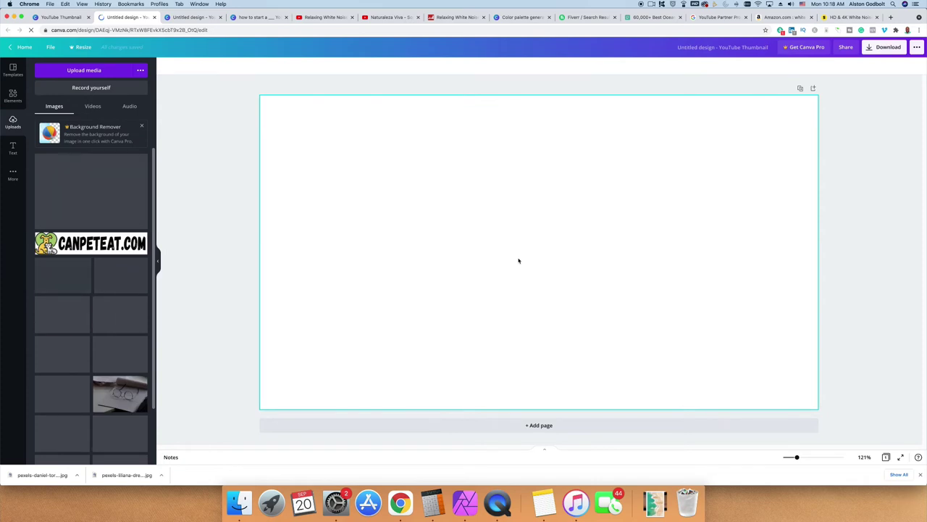
pyautogui.click(158, 266)
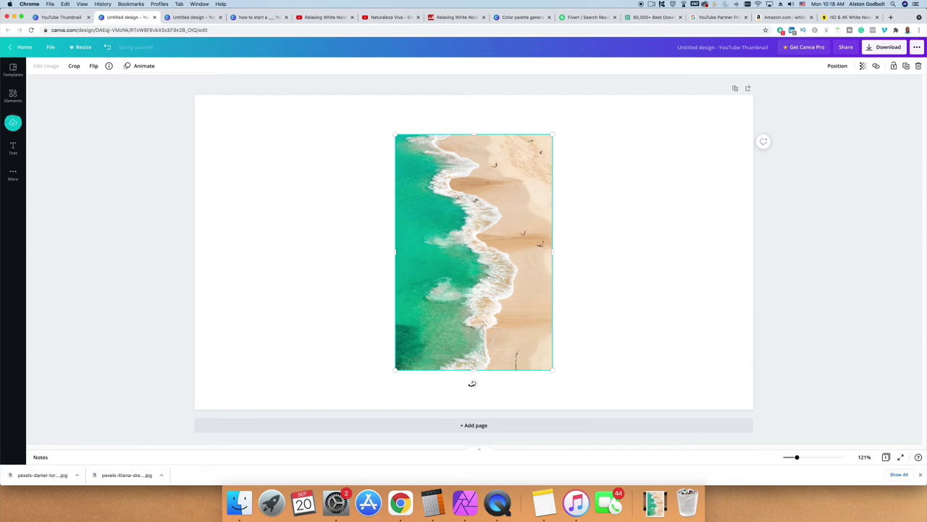
# - Rotate the beach photo a quarter turn to landscape and enlarge it to cover the whole thumbnail
pyautogui.moveTo(471, 382); pyautogui.dragTo(605, 251)
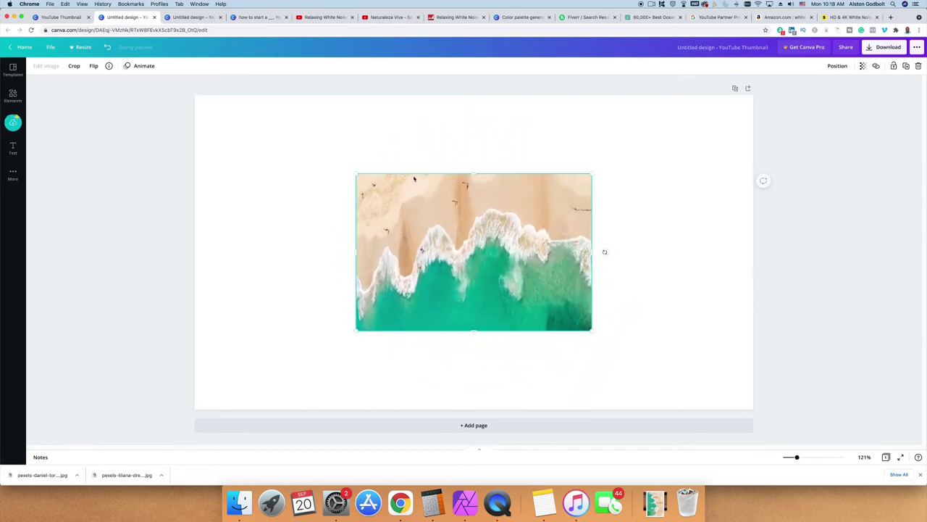
pyautogui.moveTo(354, 175); pyautogui.dragTo(161, 114)
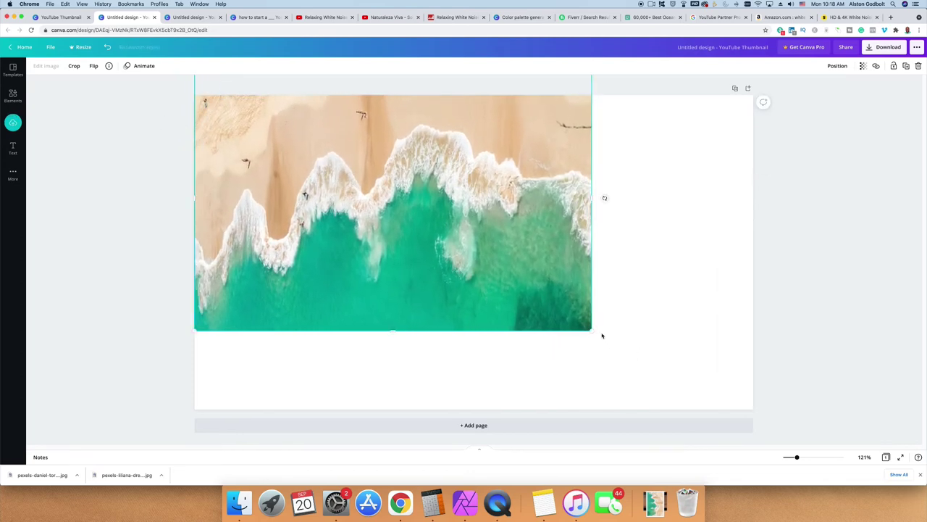
pyautogui.moveTo(590, 331); pyautogui.dragTo(770, 410)
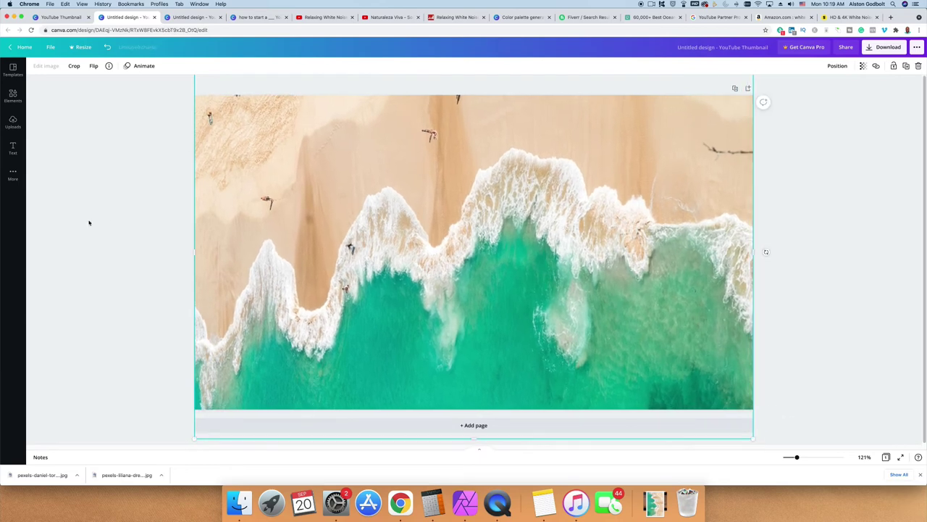
pyautogui.click(126, 226)
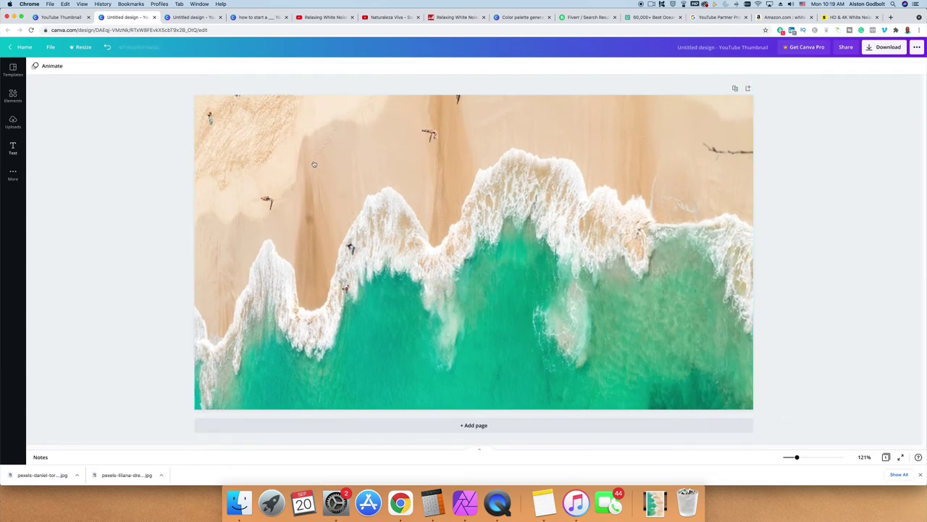
# - Add a heading reading "Relaxing Ocean Waves" with each word on its own line
pyautogui.click(12, 148)
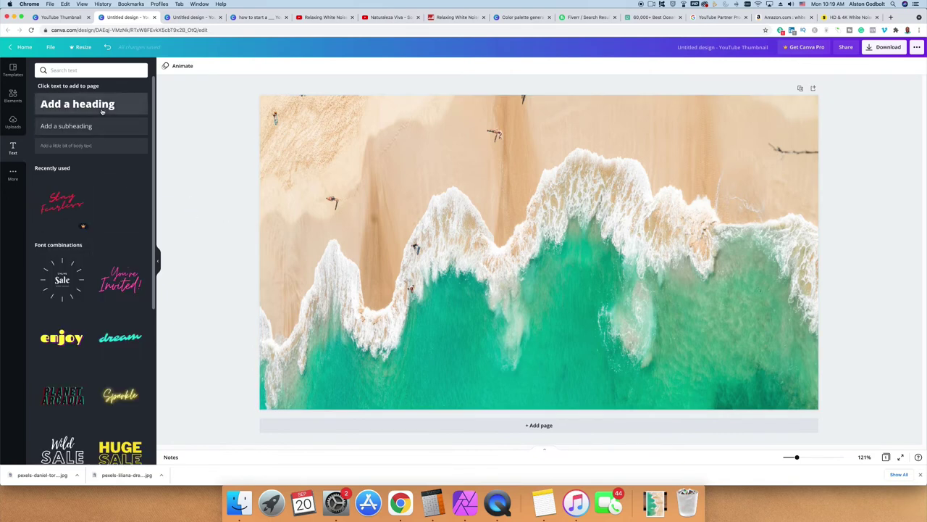
pyautogui.click(102, 112)
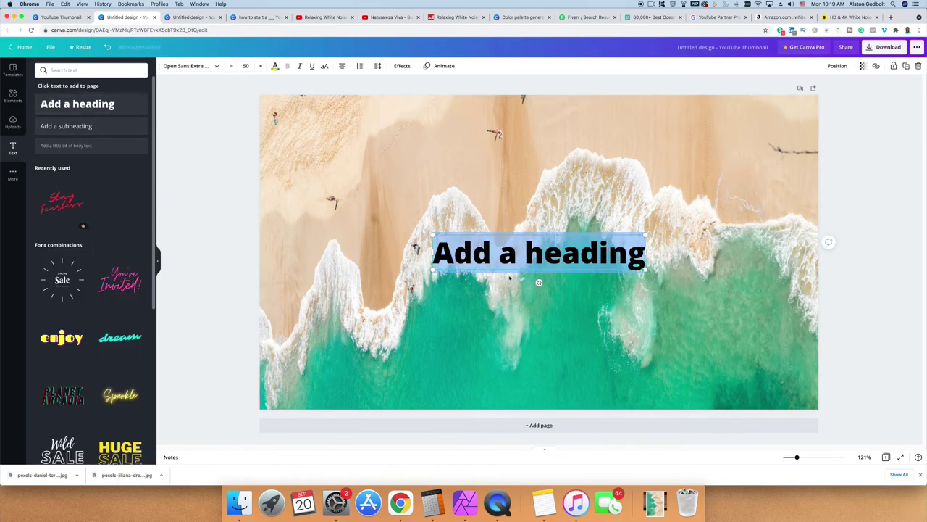
pyautogui.write('Re')
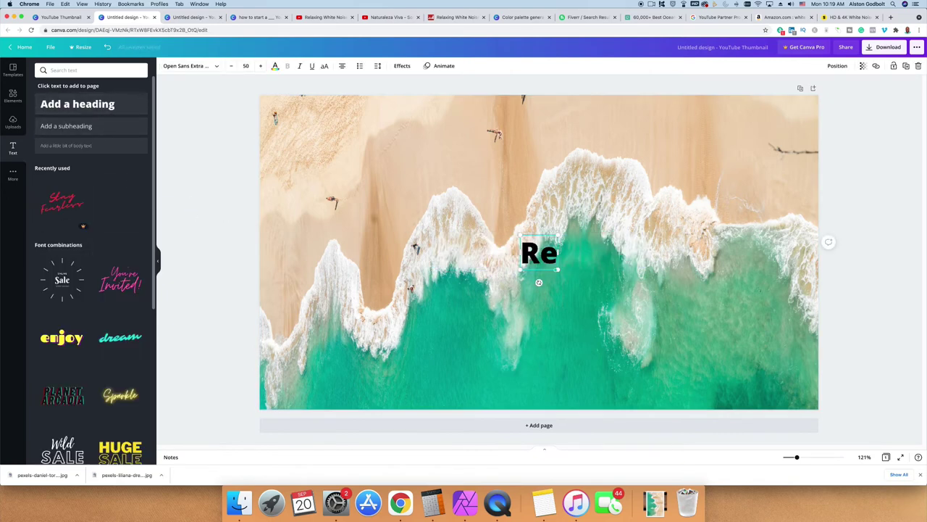
pyautogui.write('laxing O')
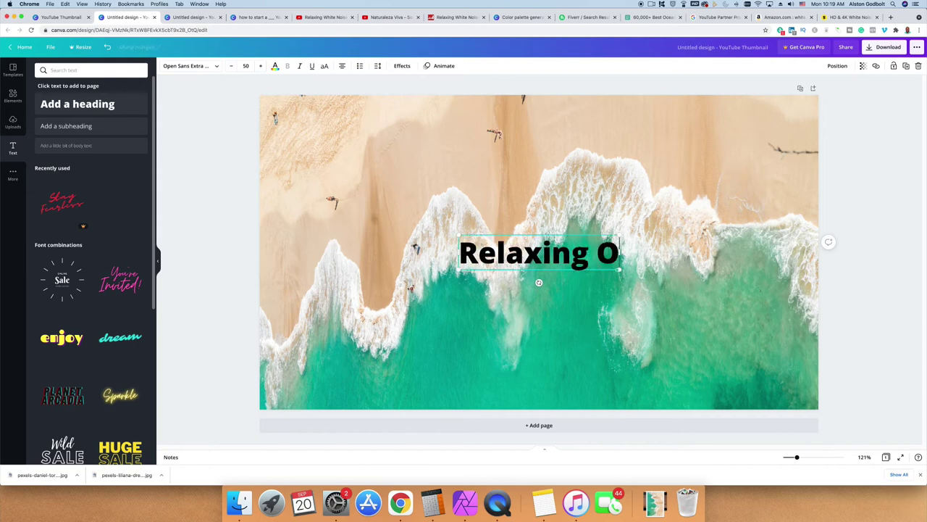
pyautogui.write('cean')
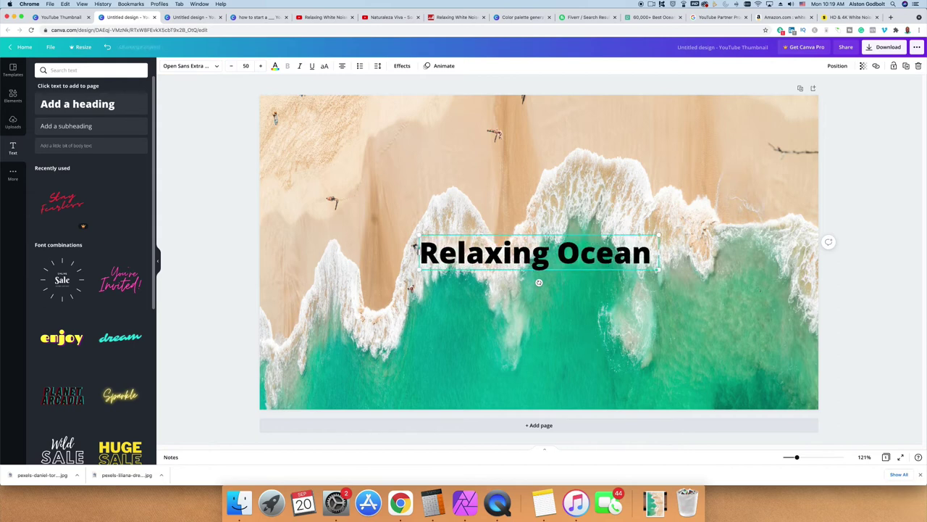
pyautogui.write(' Waves')
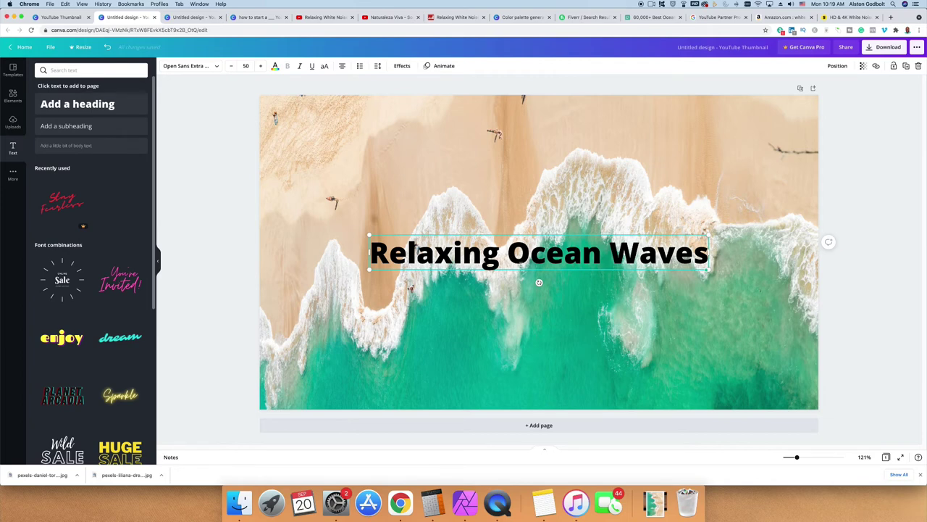
pyautogui.press('Return')
pyautogui.click(544, 294)
pyautogui.press('Return')
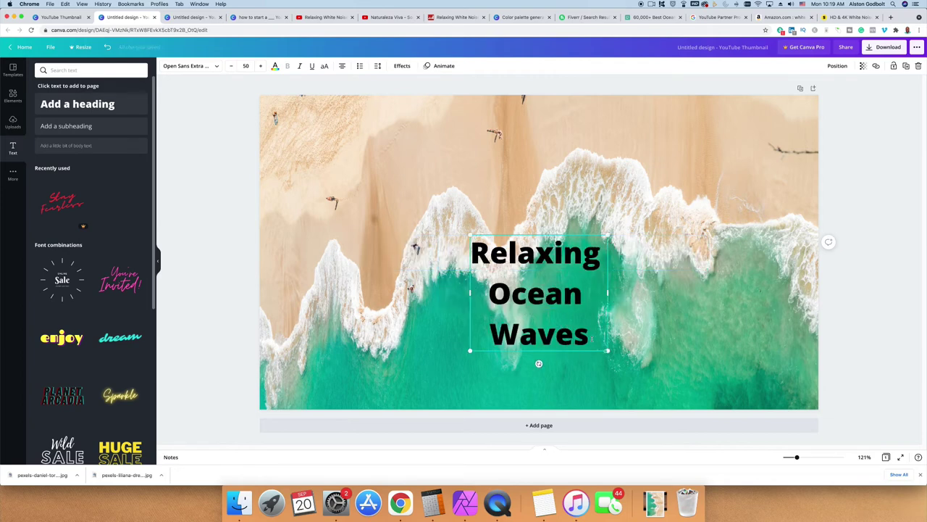
# - Set the heading's font to Gagalin, move it to the thumbnail's upper-left area and enlarge it to about size 121
pyautogui.moveTo(591, 337); pyautogui.dragTo(474, 255)
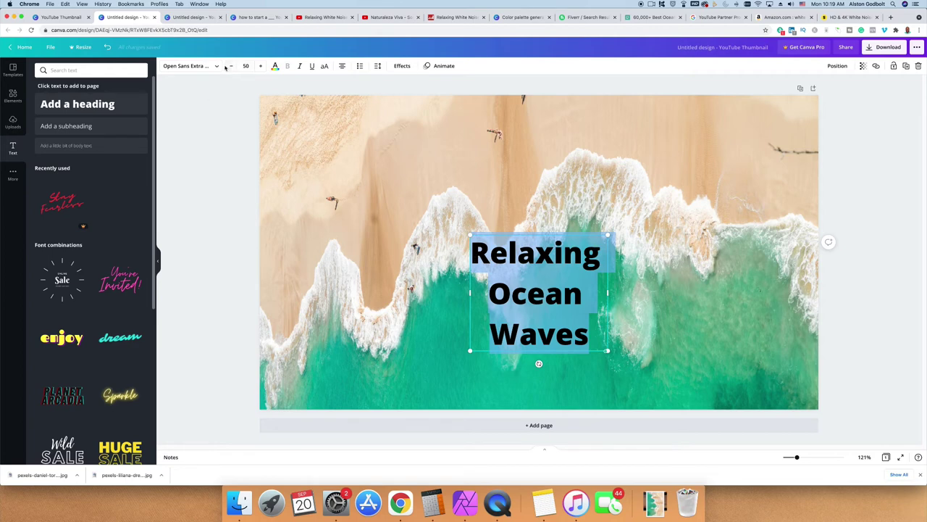
pyautogui.click(190, 65)
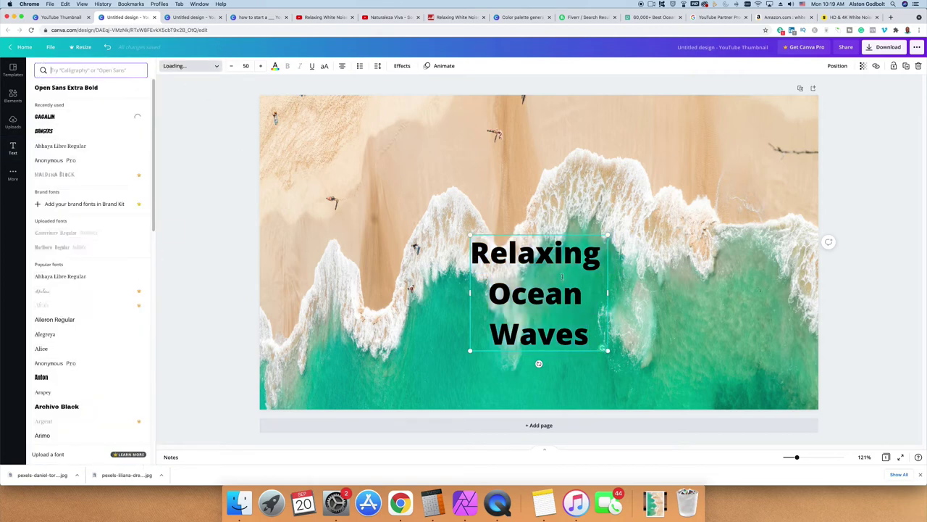
pyautogui.moveTo(546, 234); pyautogui.dragTo(365, 111)
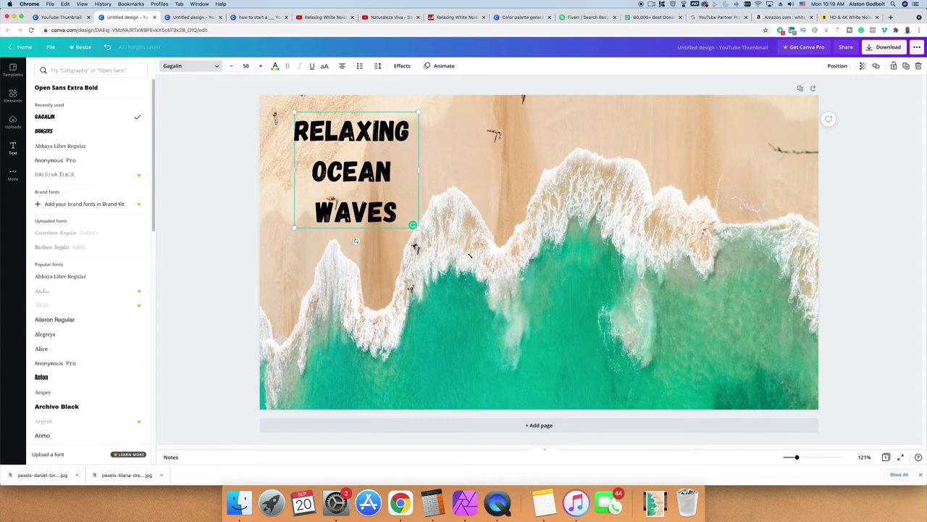
pyautogui.moveTo(469, 255); pyautogui.dragTo(646, 338)
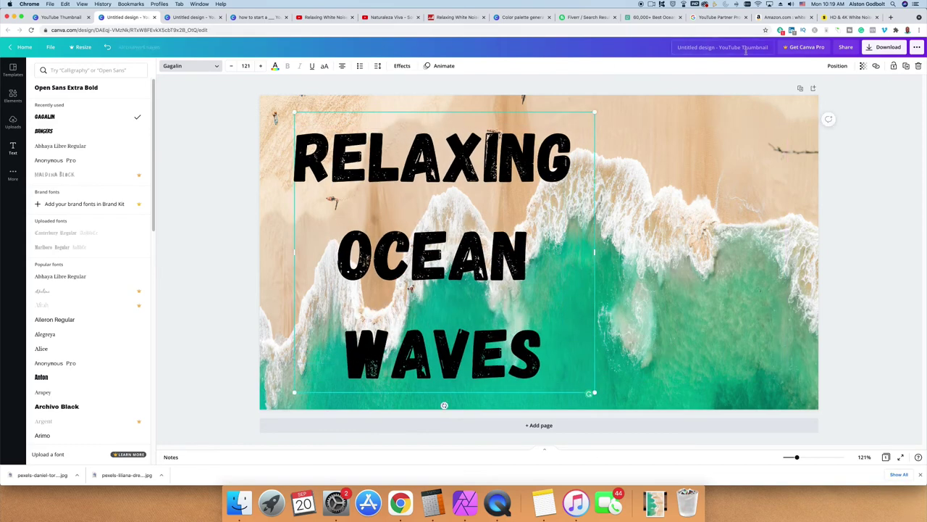
# - Center the "Relaxing Ocean Waves" heading horizontally on the thumbnail
pyautogui.click(838, 66)
pyautogui.click(813, 132)
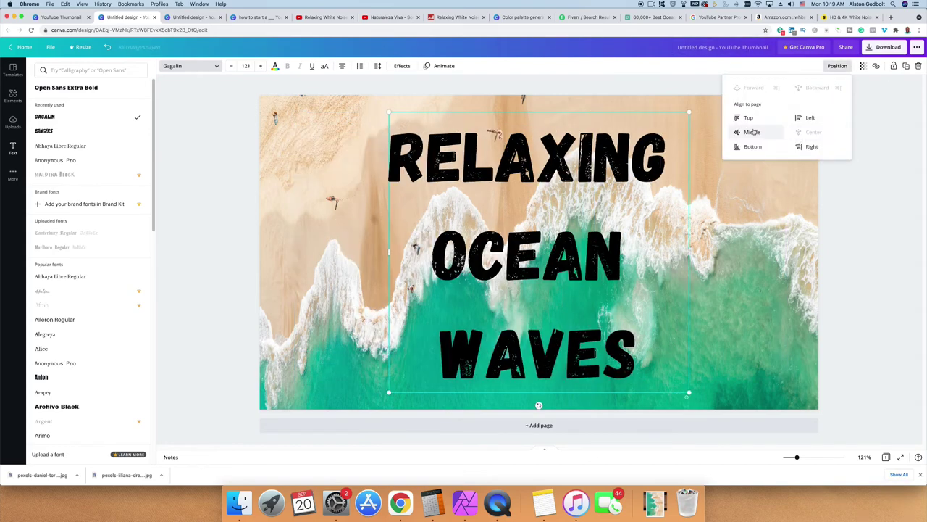
pyautogui.click(861, 257)
# - Add a square shape, flatten it into a green bar over the word "Relaxing" and send it behind the heading text
pyautogui.click(170, 101)
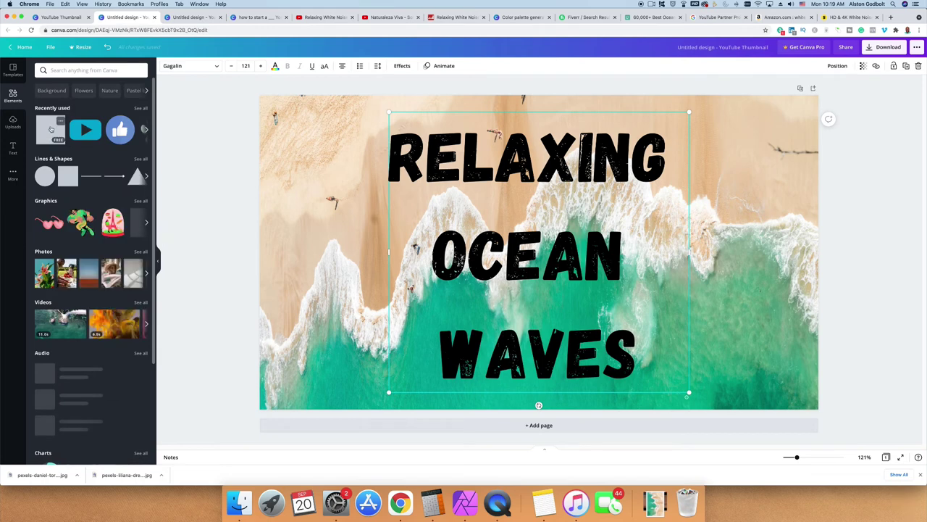
pyautogui.click(51, 129)
pyautogui.moveTo(539, 286); pyautogui.dragTo(538, 247)
pyautogui.moveTo(539, 299); pyautogui.dragTo(534, 186)
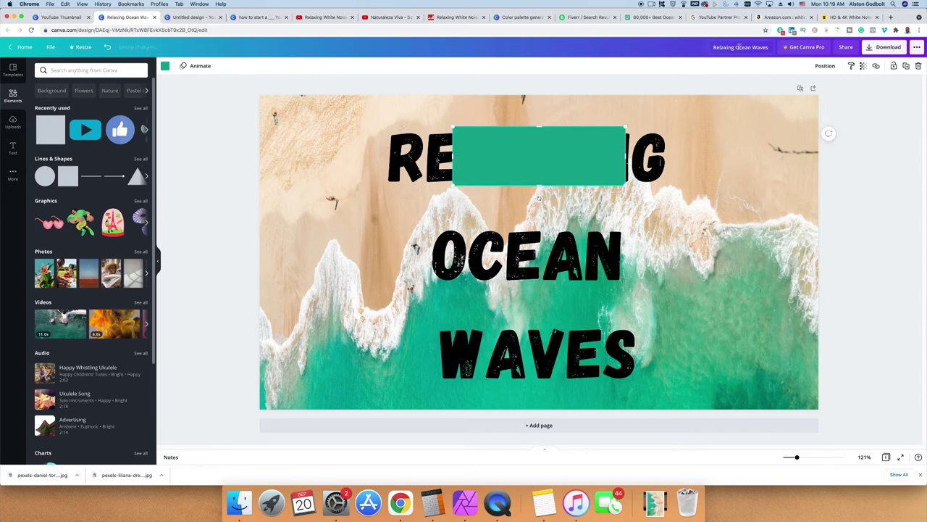
pyautogui.click(825, 65)
pyautogui.click(805, 87)
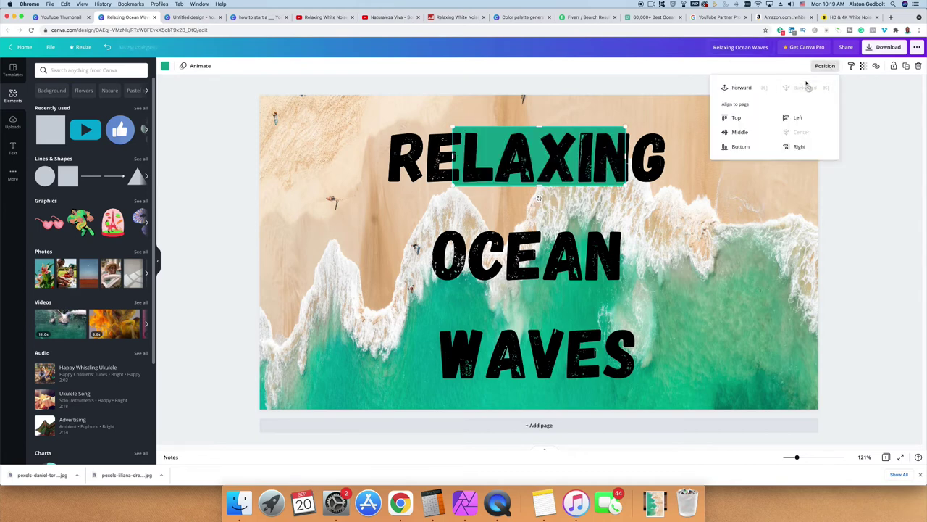
# - Set the green bar's transparency to 34 and stretch both ends so it spans the full width of "Relaxing"
pyautogui.click(863, 66)
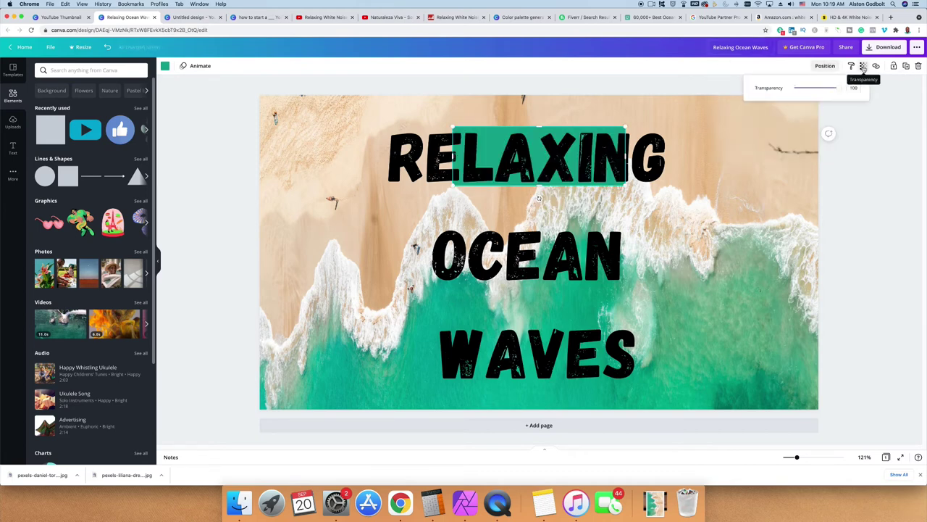
pyautogui.moveTo(834, 89); pyautogui.dragTo(811, 91)
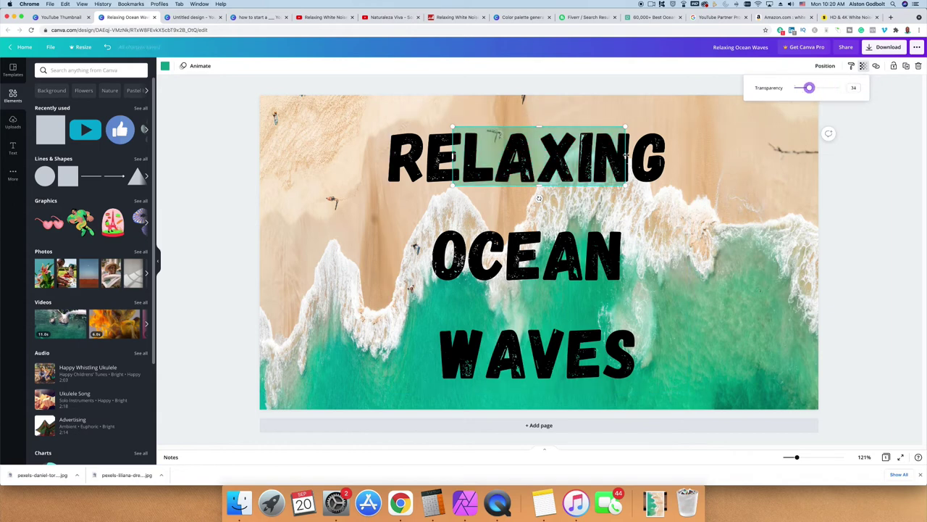
pyautogui.moveTo(626, 155); pyautogui.dragTo(664, 155)
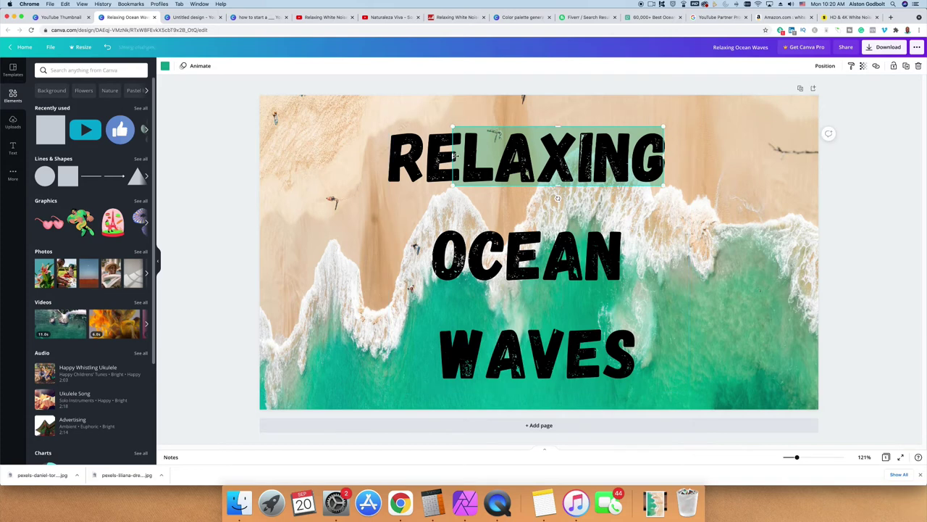
pyautogui.moveTo(396, 158); pyautogui.dragTo(390, 157)
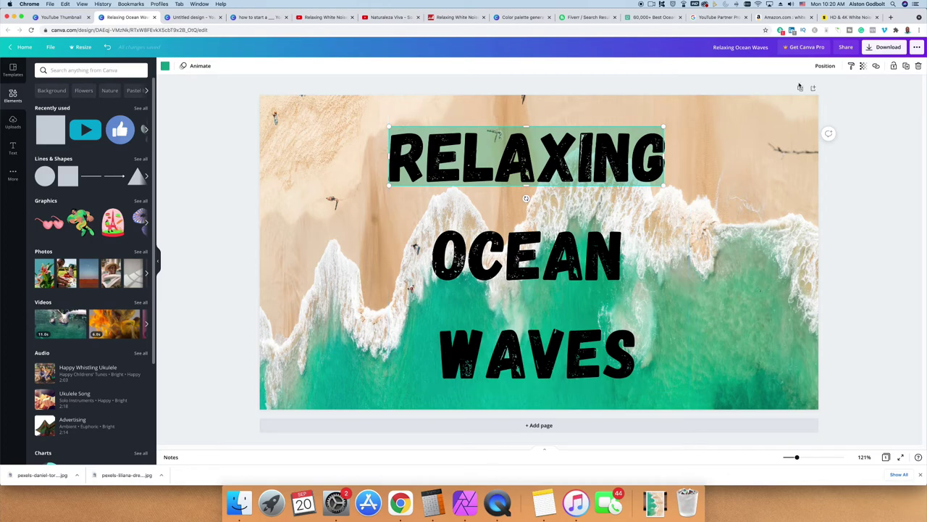
# - Switch to Fiverr, search for "youtube thumbnail" services and browse the thumbnail designers' gigs
pyautogui.click(591, 16)
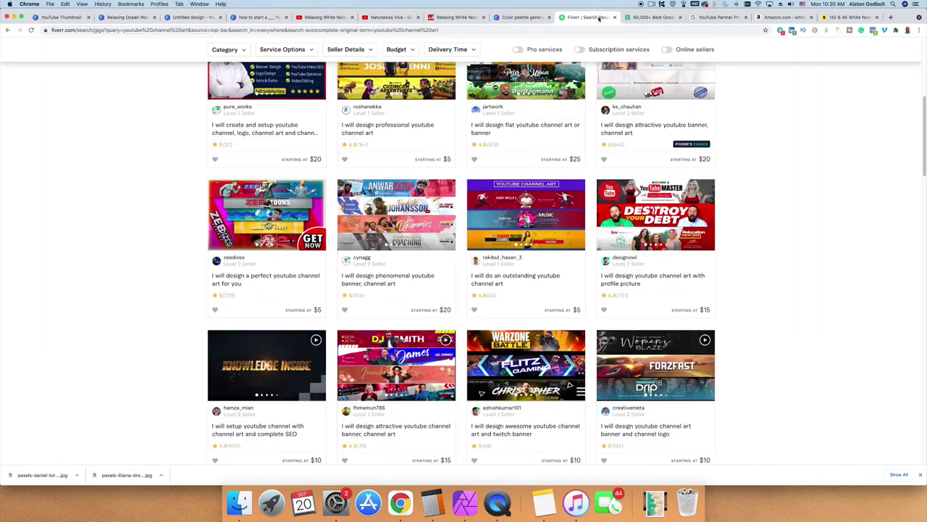
pyautogui.scroll(2, 554, 331)
pyautogui.scroll(3, 554, 331)
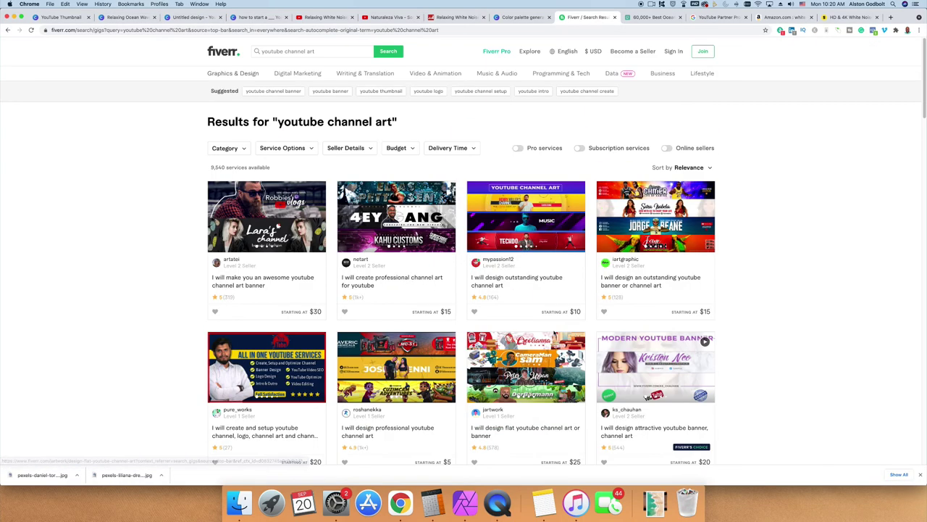
pyautogui.click(286, 52)
pyautogui.press('BackSpace')
pyautogui.press('BackSpace')
pyautogui.press('BackSpace')
pyautogui.press('BackSpace')
pyautogui.press('BackSpace')
pyautogui.press('BackSpace')
pyautogui.press('BackSpace')
pyautogui.press('BackSpace')
pyautogui.press('BackSpace')
pyautogui.press('BackSpace')
pyautogui.press('BackSpace')
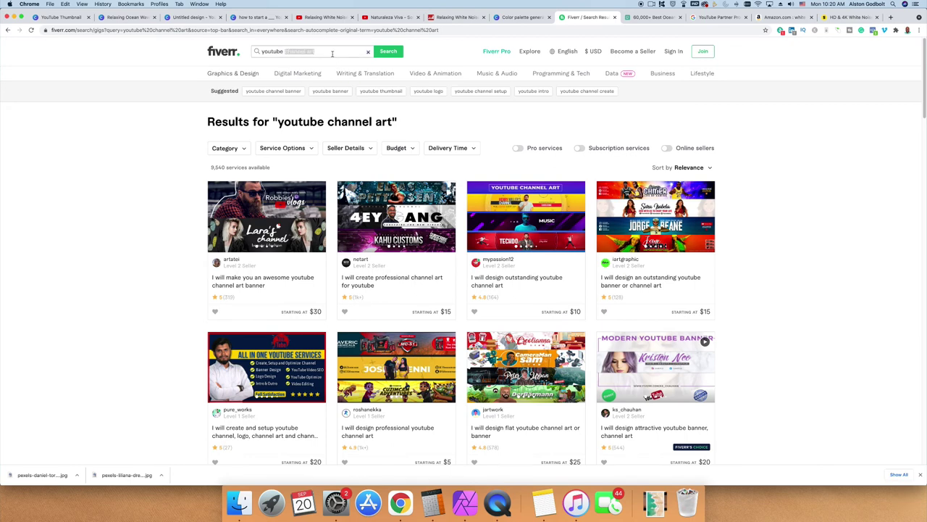
pyautogui.write('th')
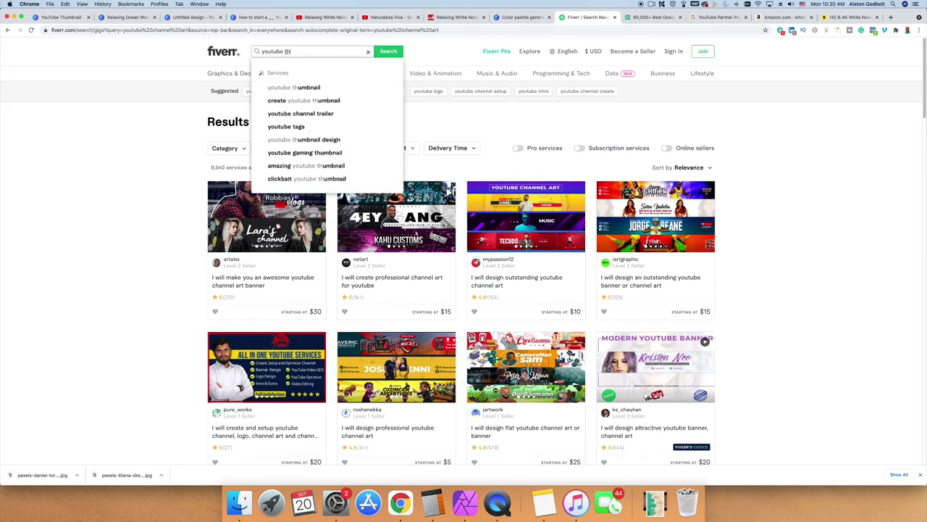
pyautogui.click(316, 87)
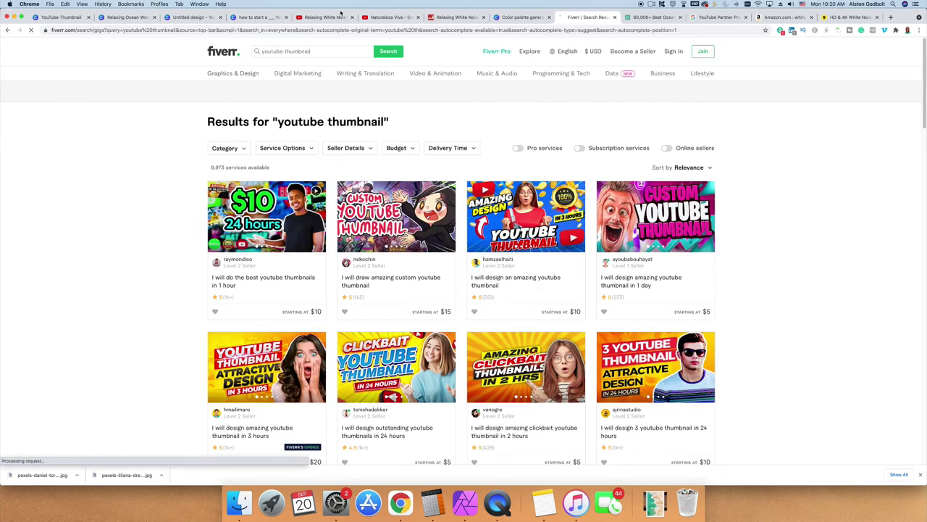
pyautogui.click(329, 50)
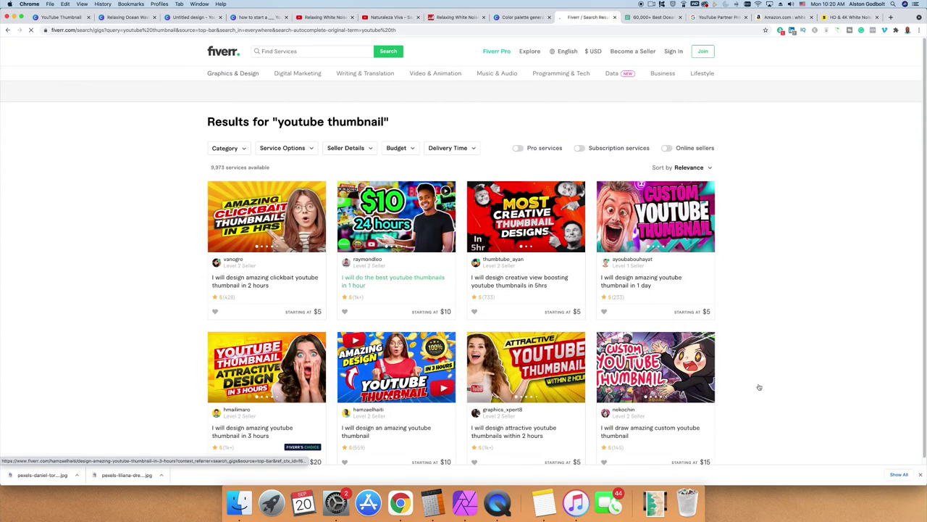
pyautogui.scroll(-3, 759, 387)
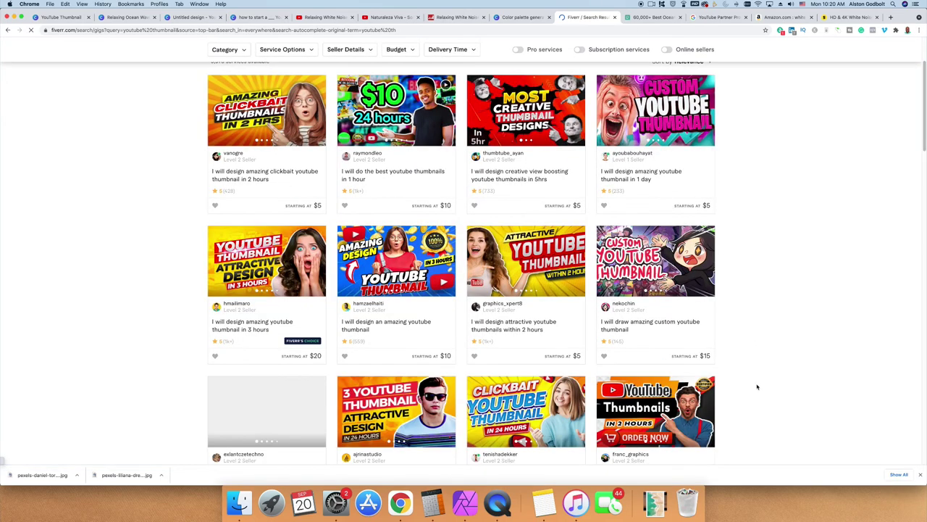
pyautogui.scroll(-8, 758, 387)
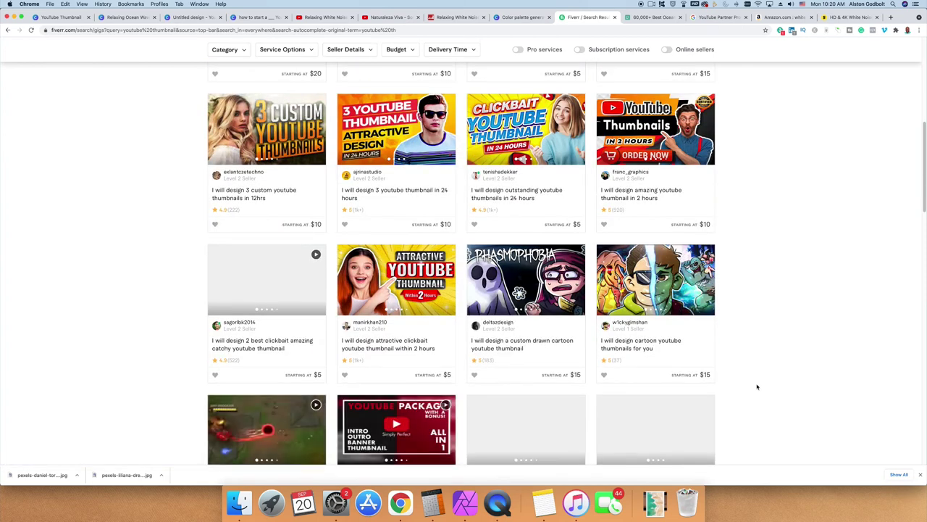
pyautogui.scroll(-1, 756, 387)
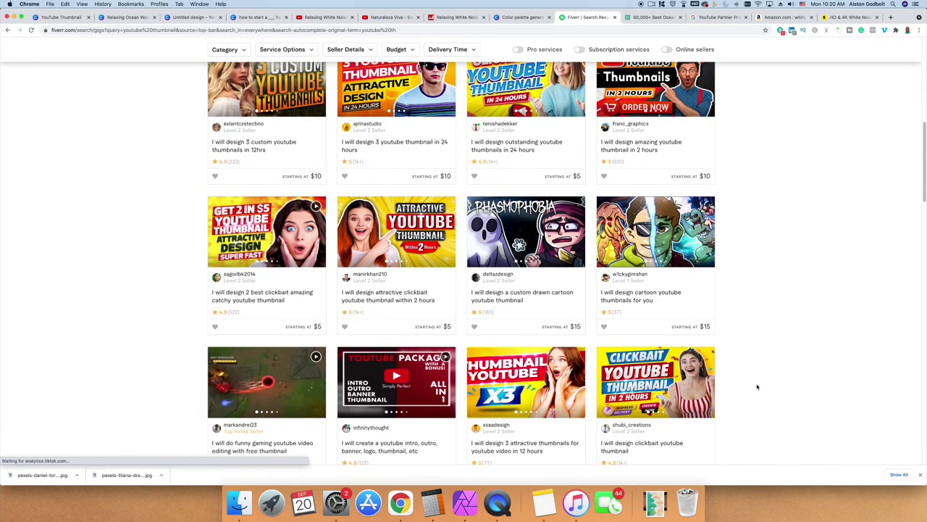